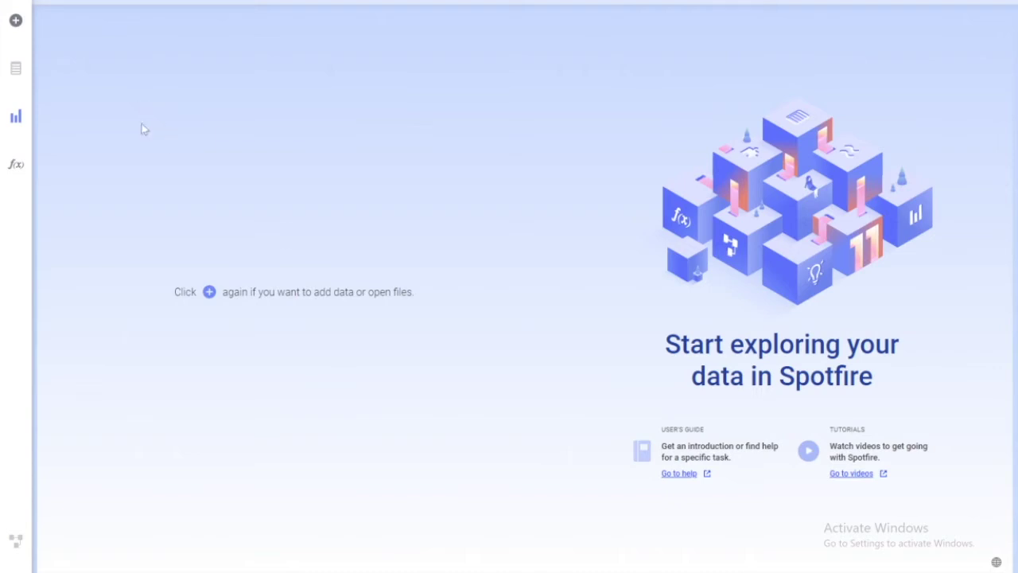
Start a new Amazon Redshift connection by searching the data connectors for 'red'.
left_click(17, 28)
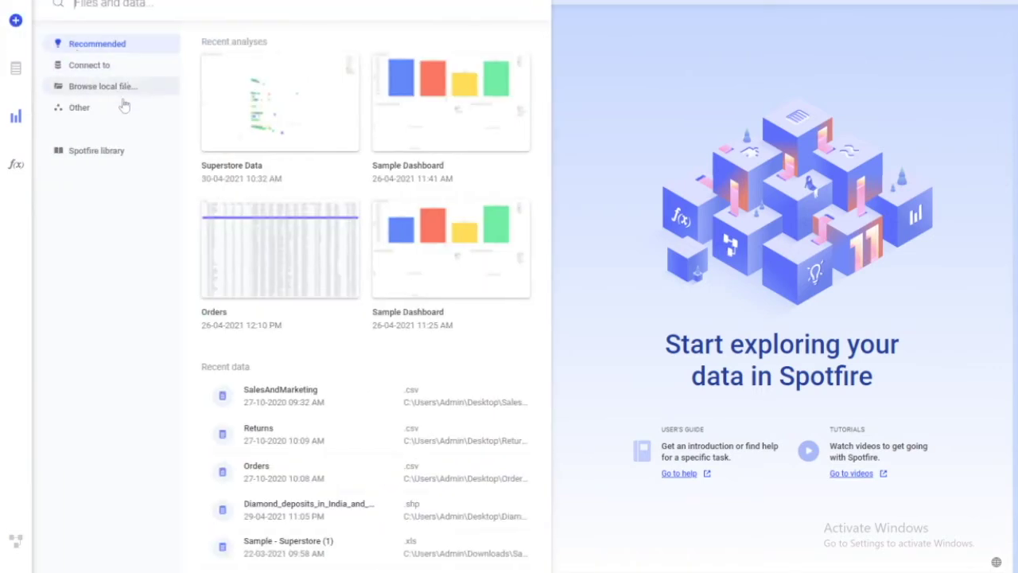
left_click(108, 69)
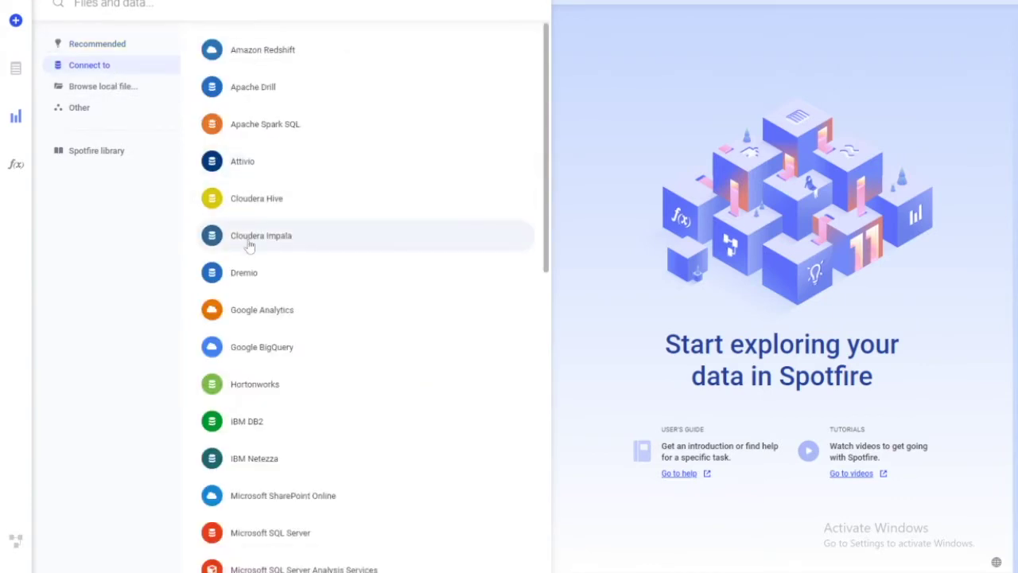
scroll(250, 234, "down", 10)
scroll(249, 244, "up", 8)
scroll(249, 247, "up", 2)
scroll(289, 199, "down", 10)
scroll(288, 198, "up", 10)
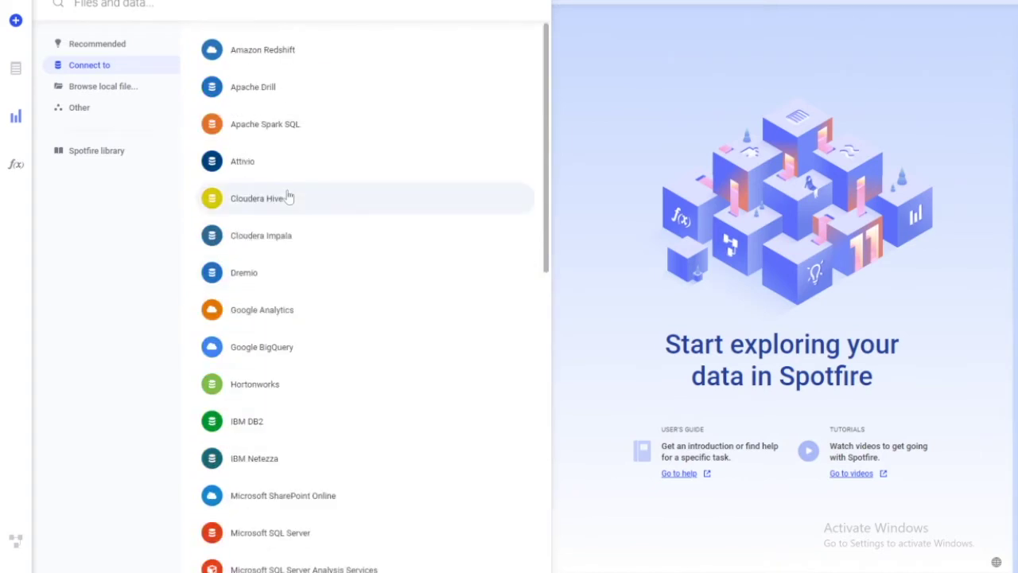
type("red")
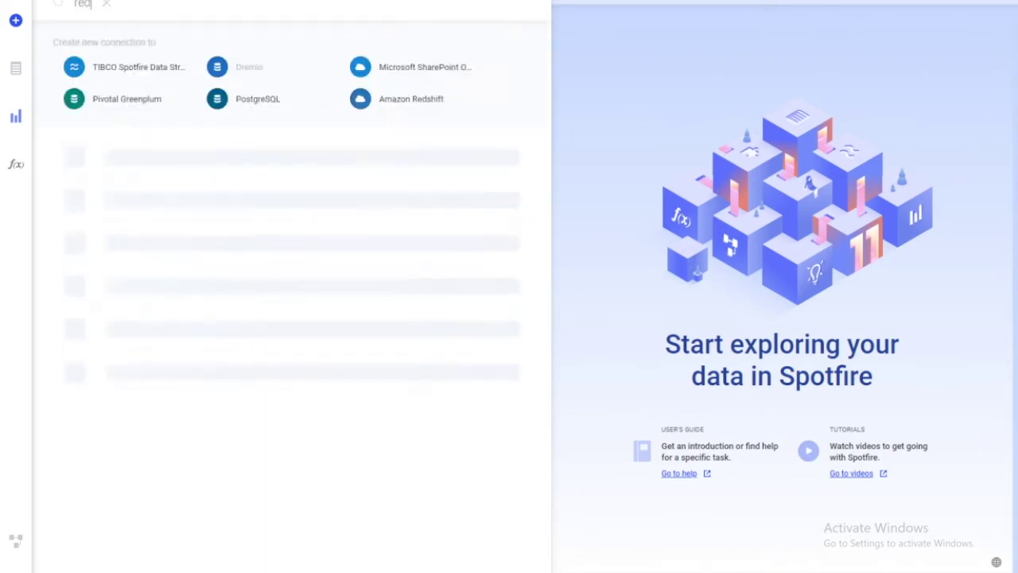
left_click(131, 71)
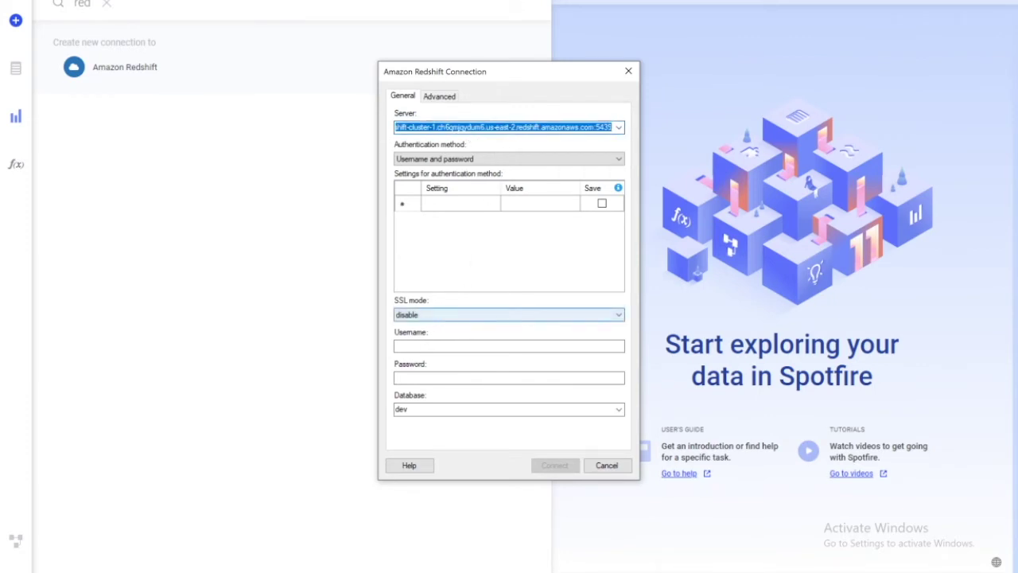
left_click(422, 346)
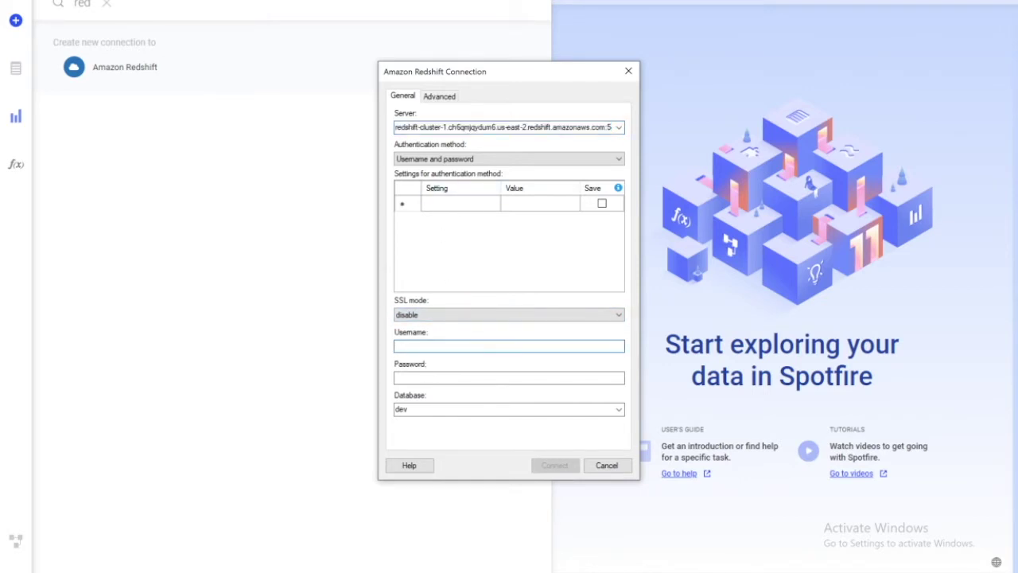
Enter username awsuser and the password, keep the dev database, and try connecting.
type("aw")
type("suser")
key("Tab")
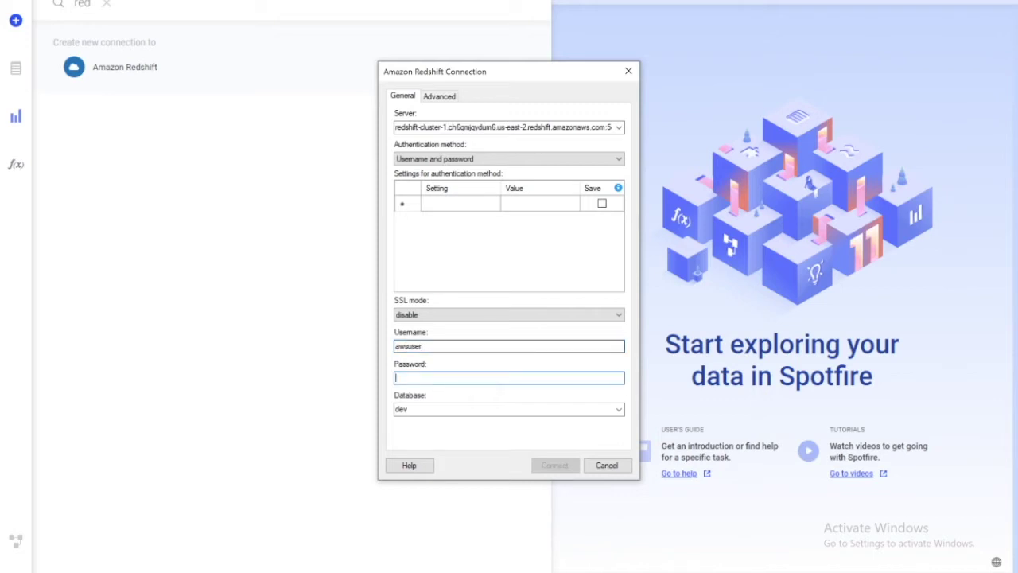
type("••••••••")
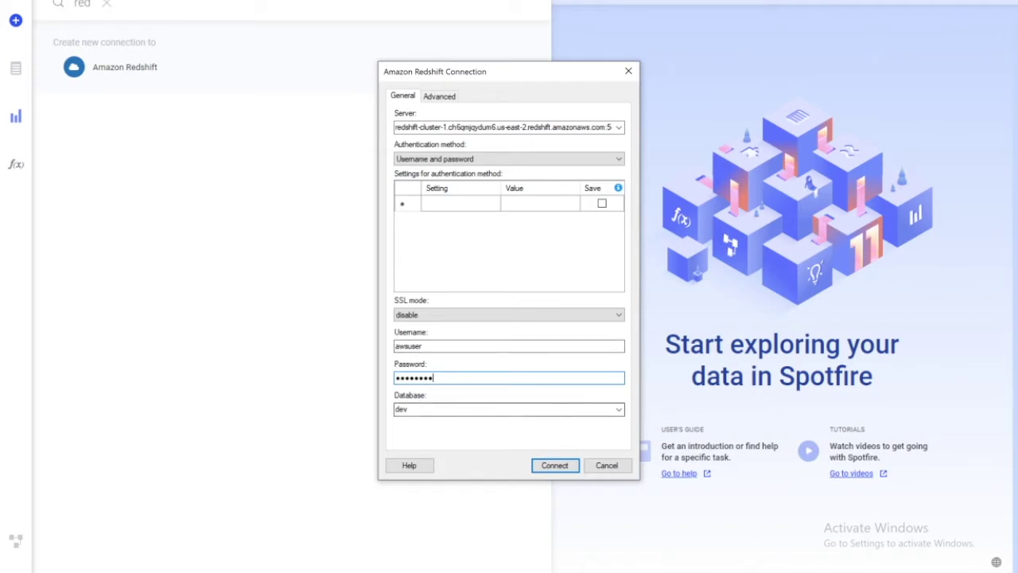
key("Tab")
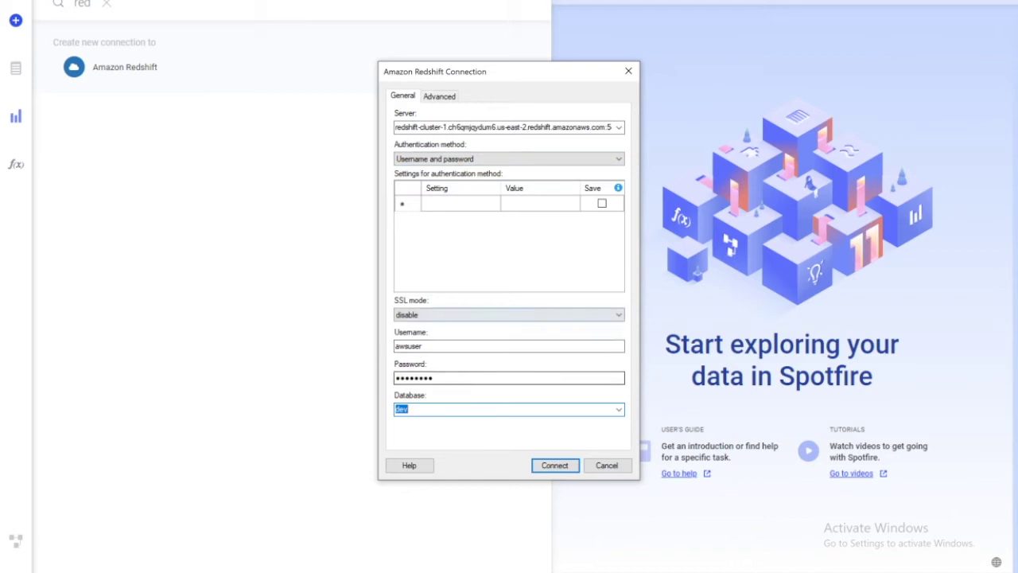
left_click(544, 468)
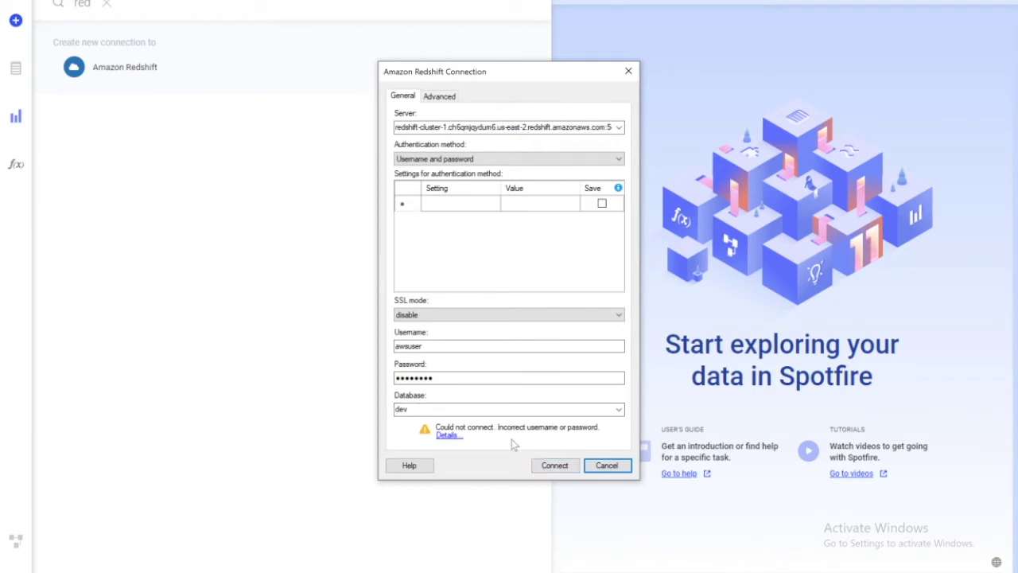
Read the wrong-password error details, then retype the password and connect successfully.
left_click(447, 435)
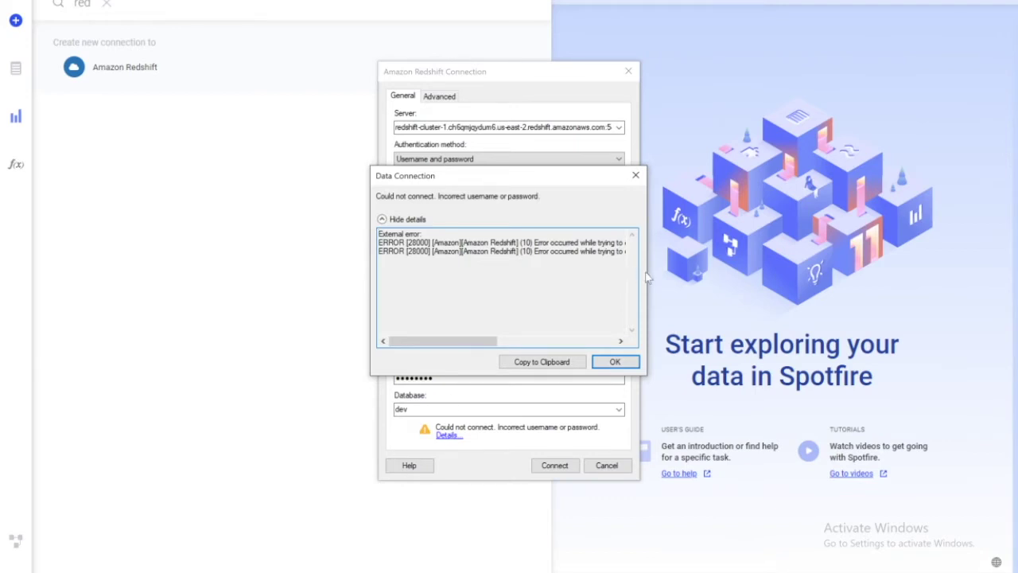
left_click_drag(648, 272, 948, 226)
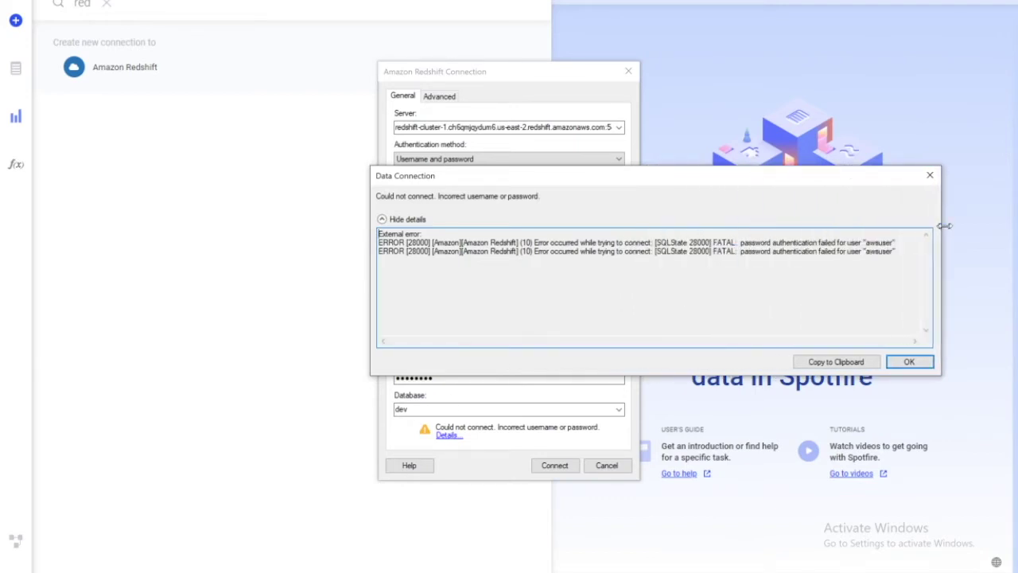
left_click(936, 177)
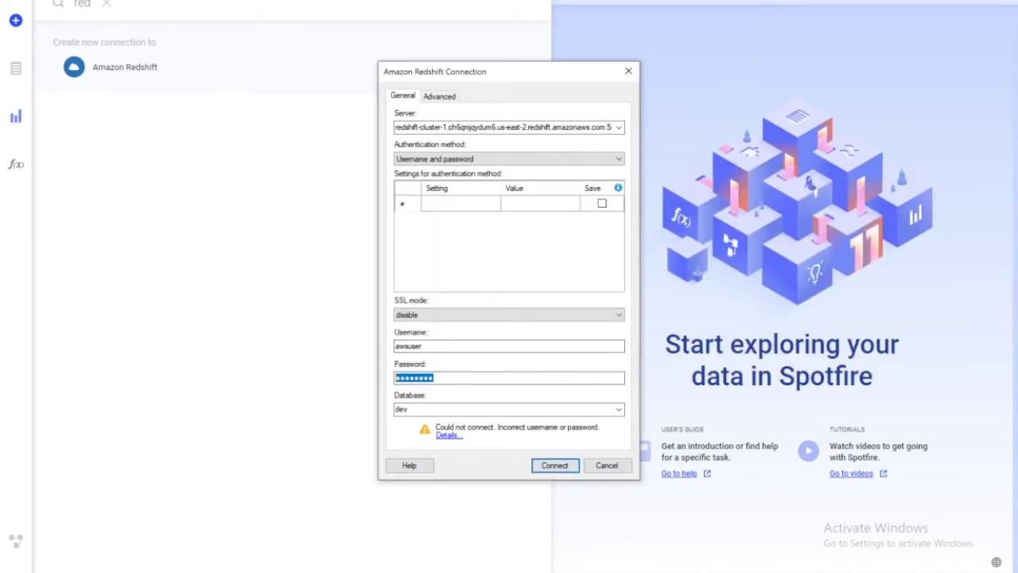
type("•••")
type("••••")
type("••••")
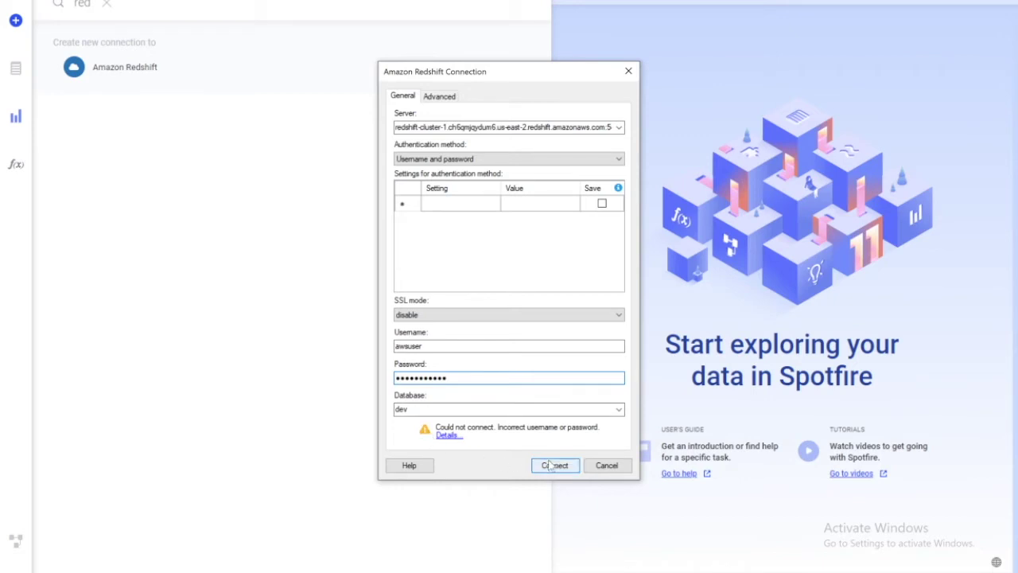
left_click(550, 468)
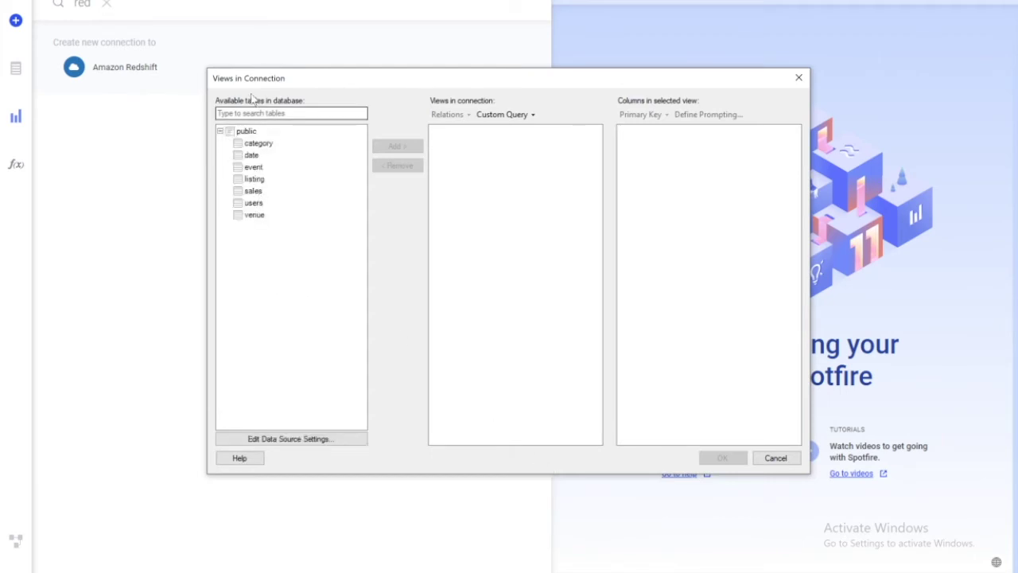
Add the category, sales and event tables to the connection's views.
left_click(258, 144)
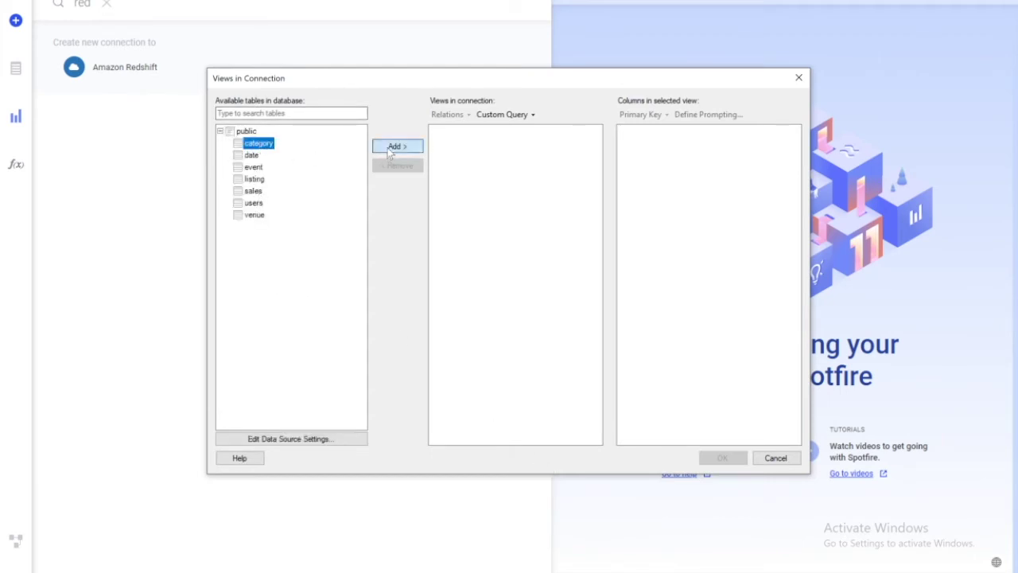
left_click(395, 146)
left_click(255, 193)
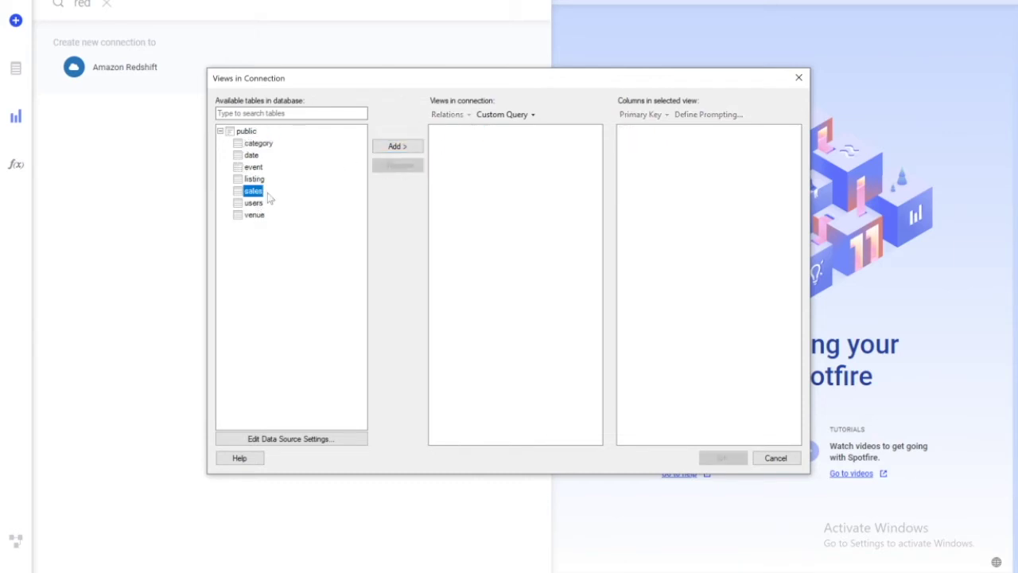
left_click(395, 149)
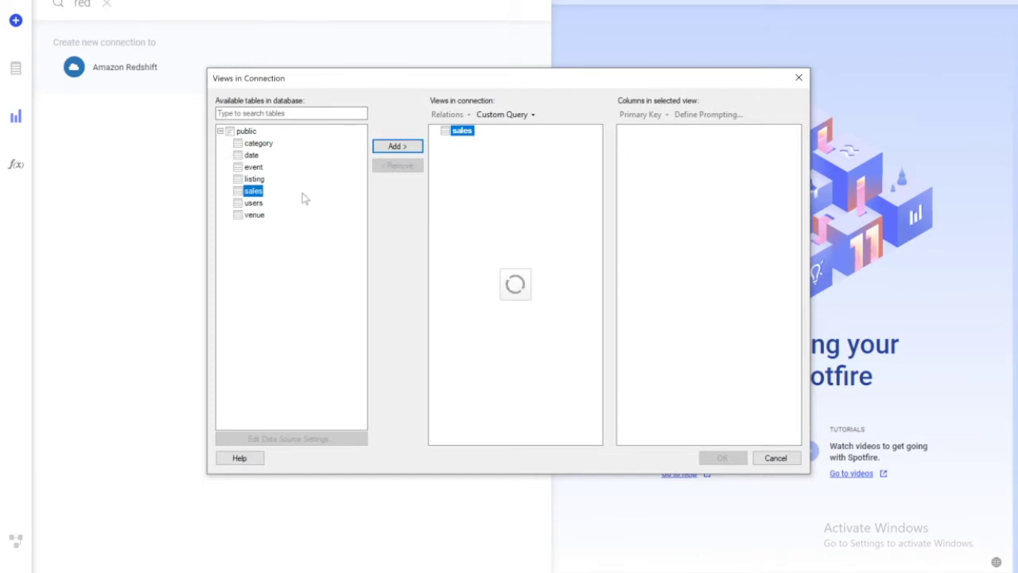
left_click(255, 167)
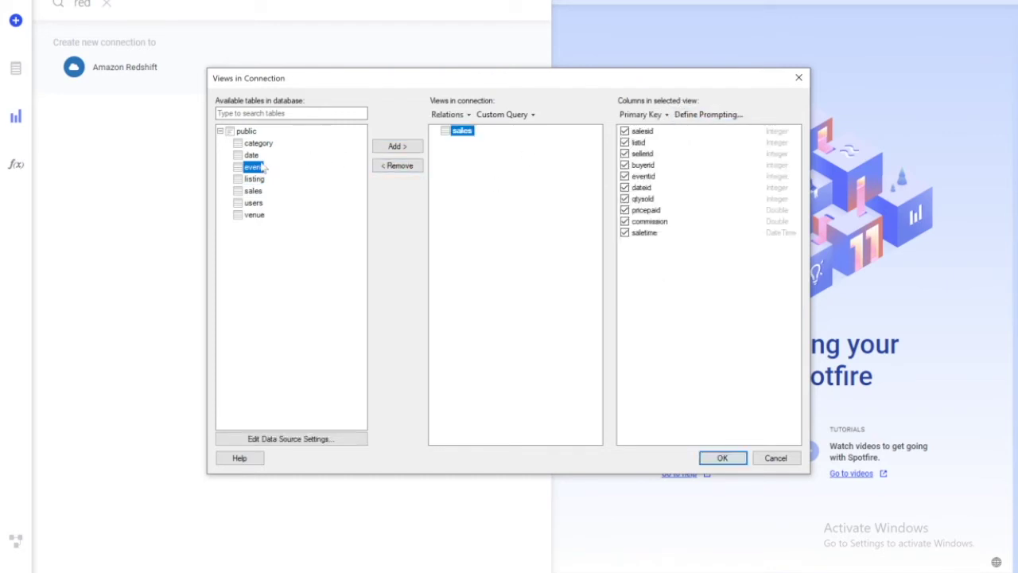
left_click(396, 146)
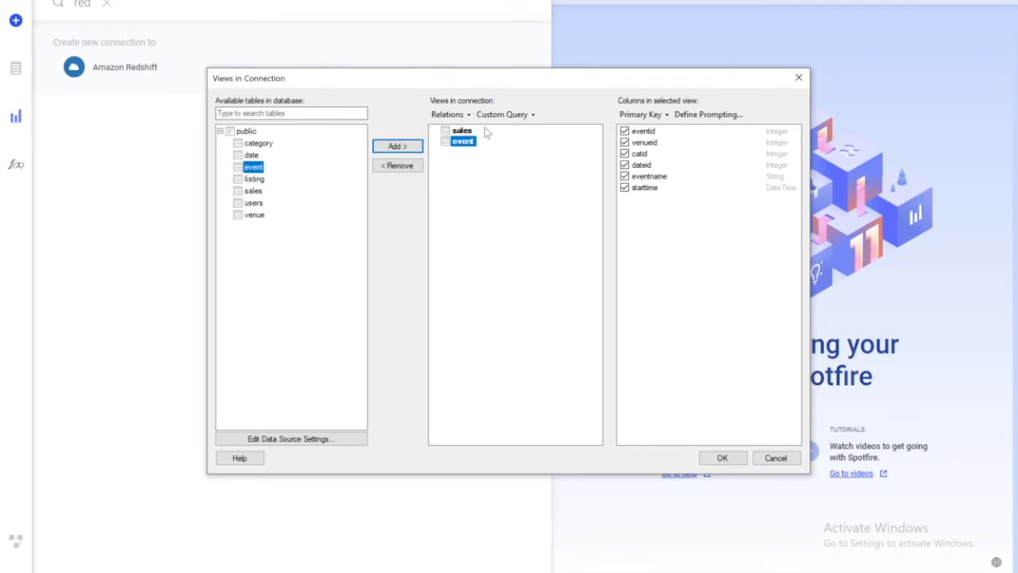
left_click(446, 113)
Abandon a relation started from event and switch to the sales view instead.
left_click(477, 130)
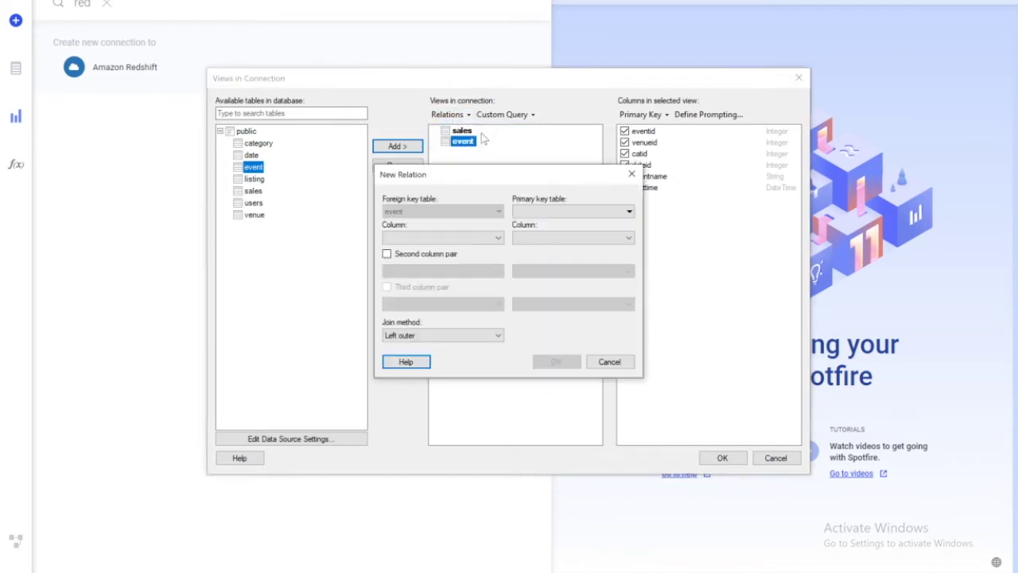
left_click(568, 211)
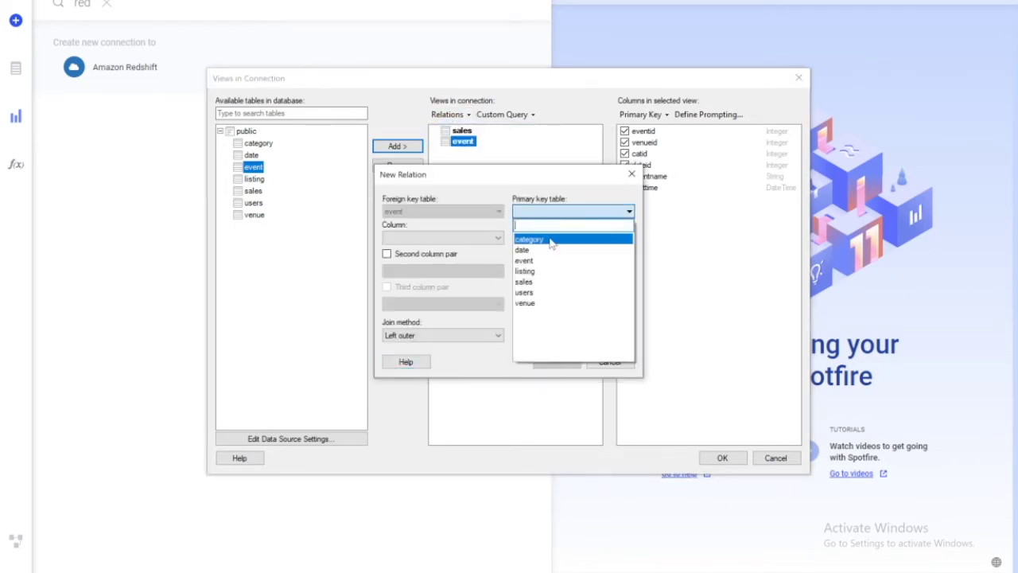
left_click(538, 281)
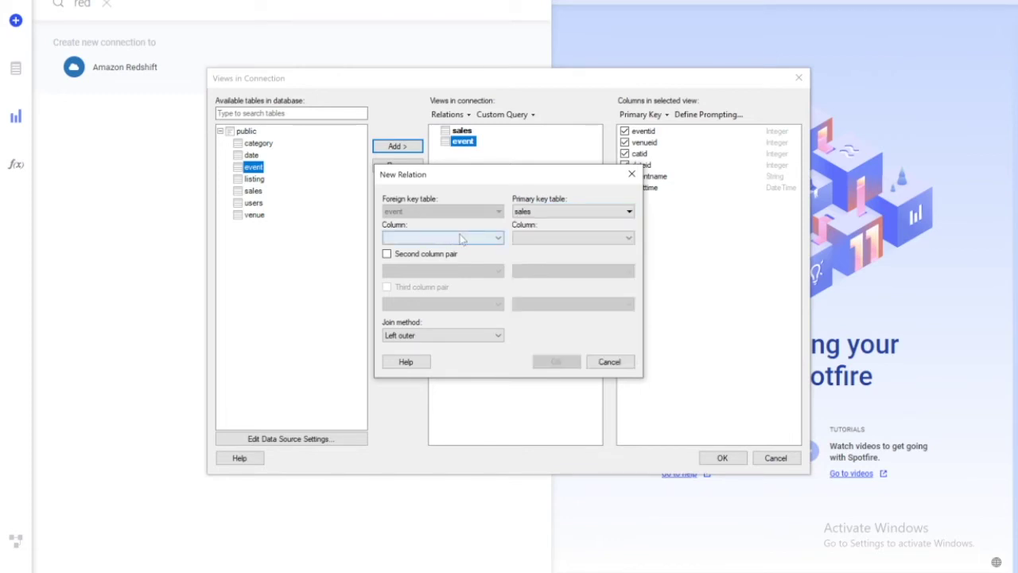
left_click(609, 362)
left_click(463, 130)
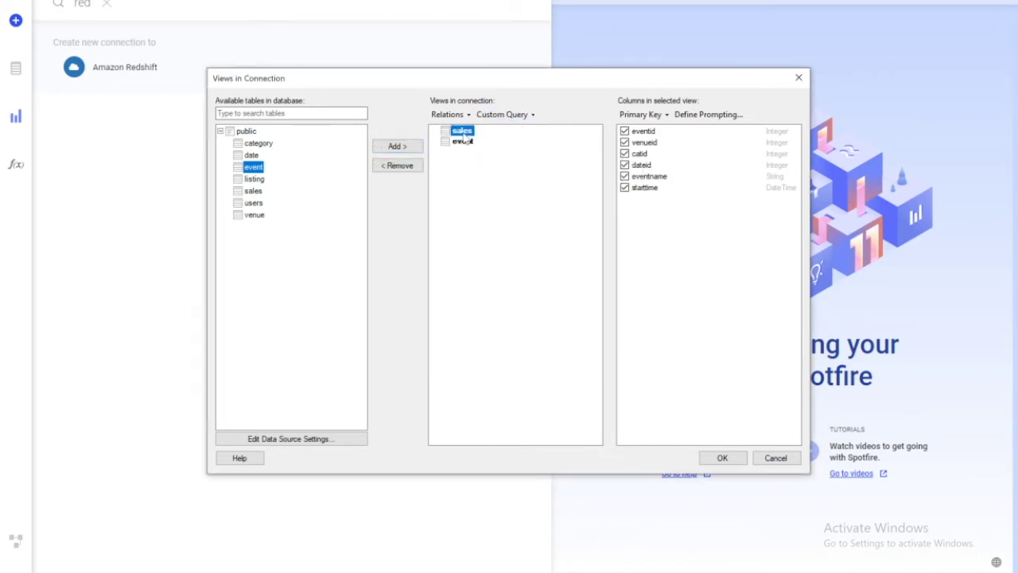
left_click(447, 114)
Create a relation from sales.eventid to event.eventid.
left_click(477, 131)
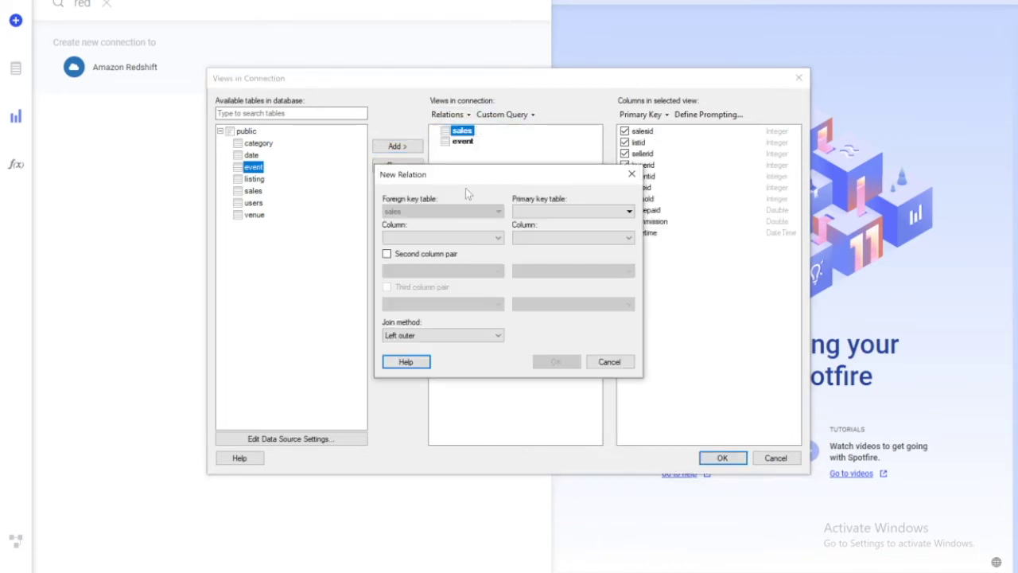
left_click(525, 214)
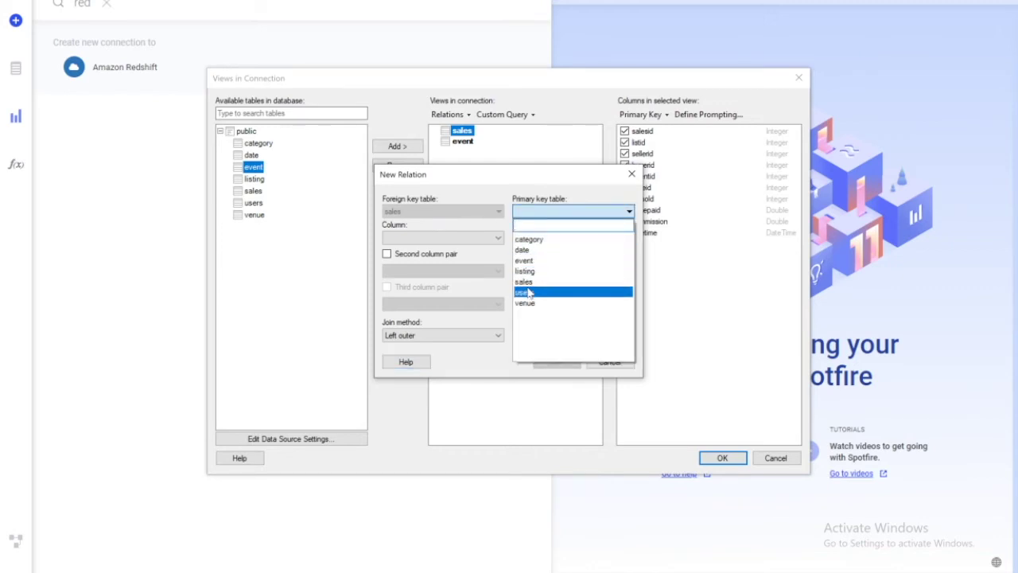
left_click(532, 261)
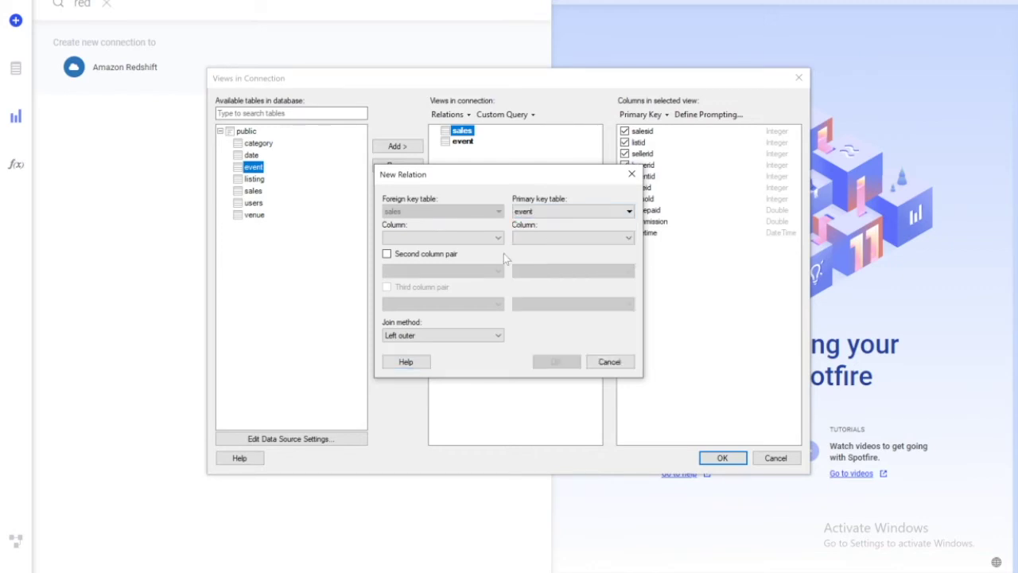
left_click(459, 238)
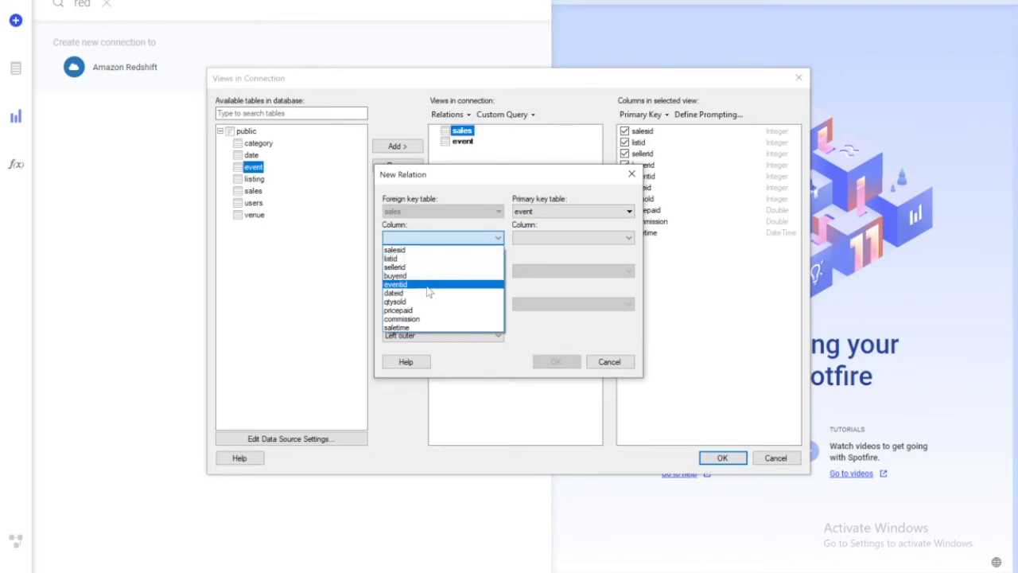
left_click(430, 285)
left_click(533, 240)
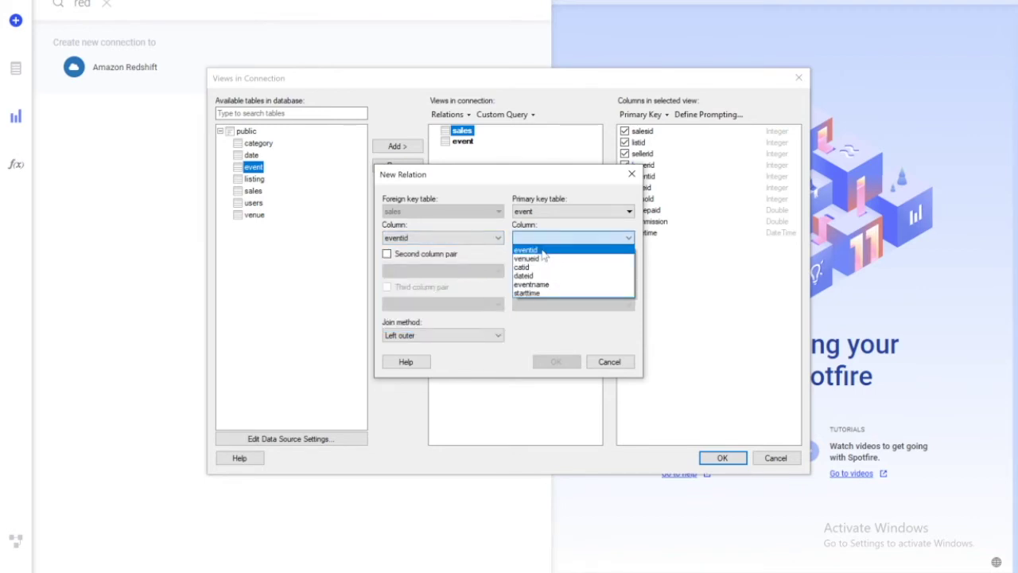
left_click(550, 251)
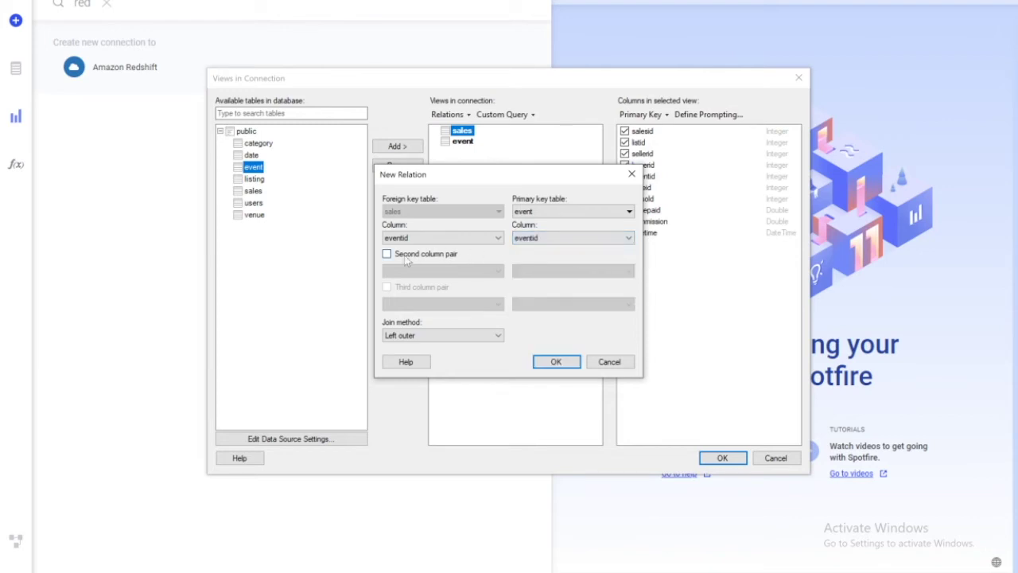
left_click(557, 362)
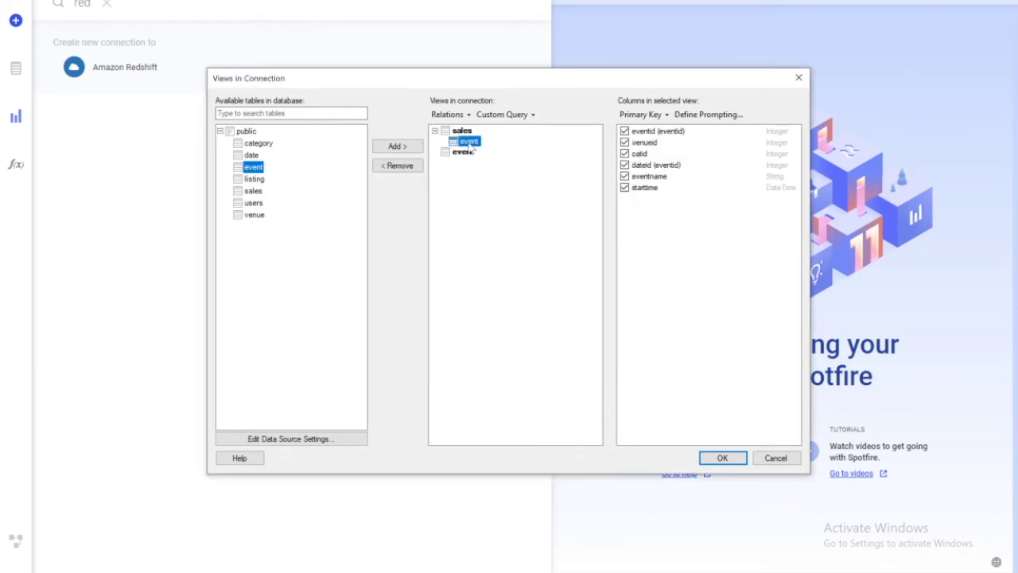
Change the sales–event relation's join method to Inner and finish choosing views.
left_click(447, 114)
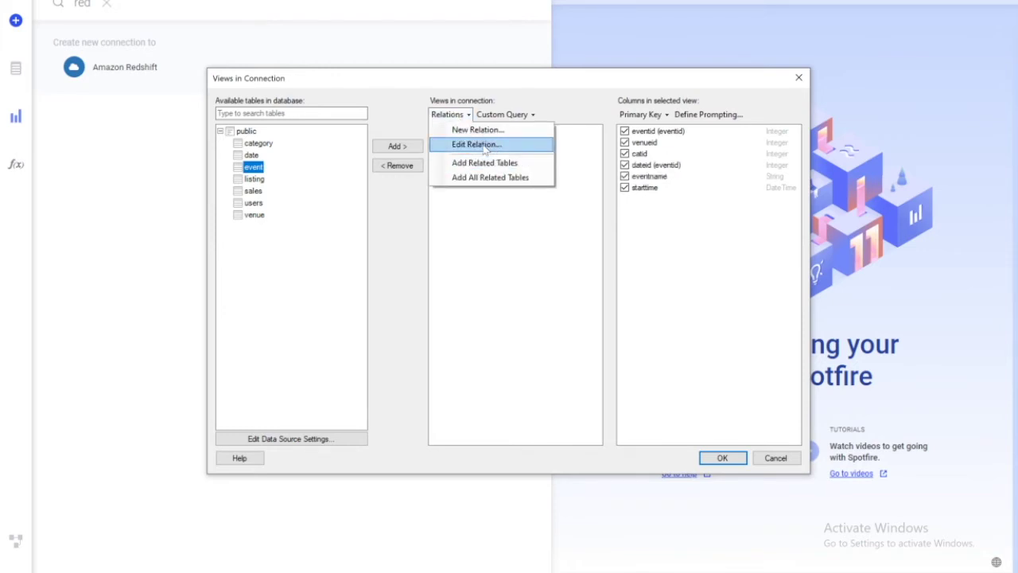
left_click(487, 142)
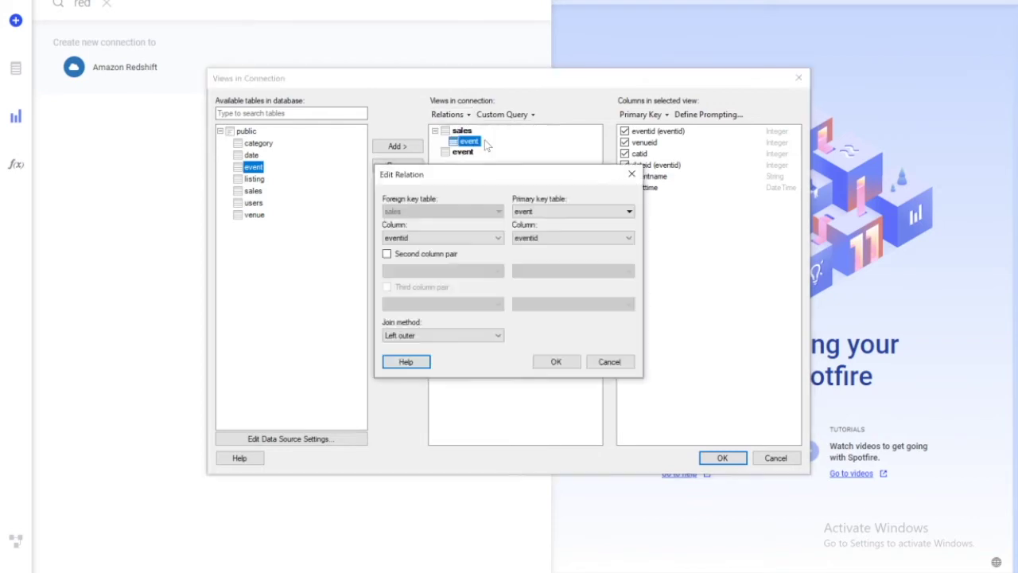
left_click(412, 336)
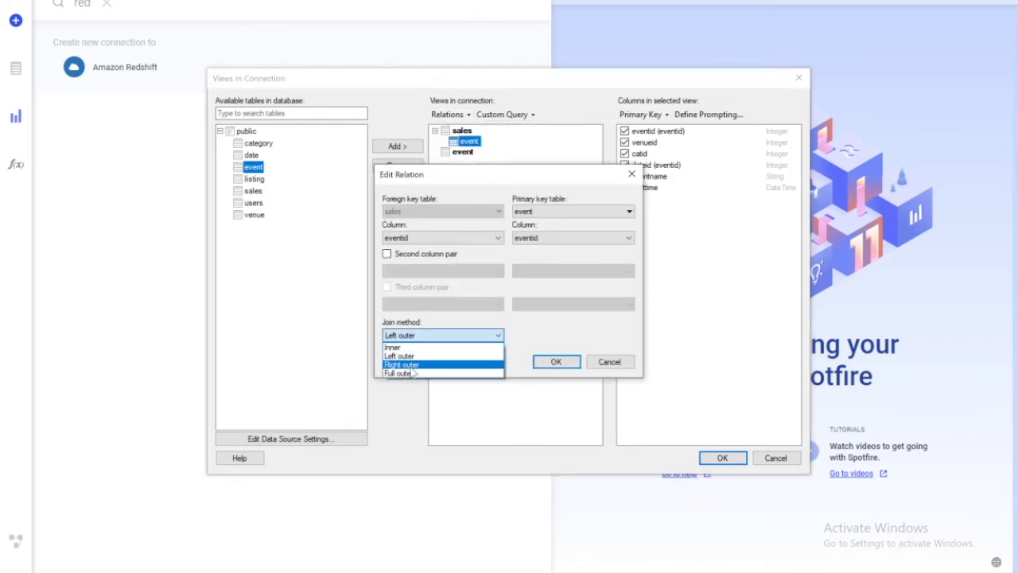
left_click(413, 348)
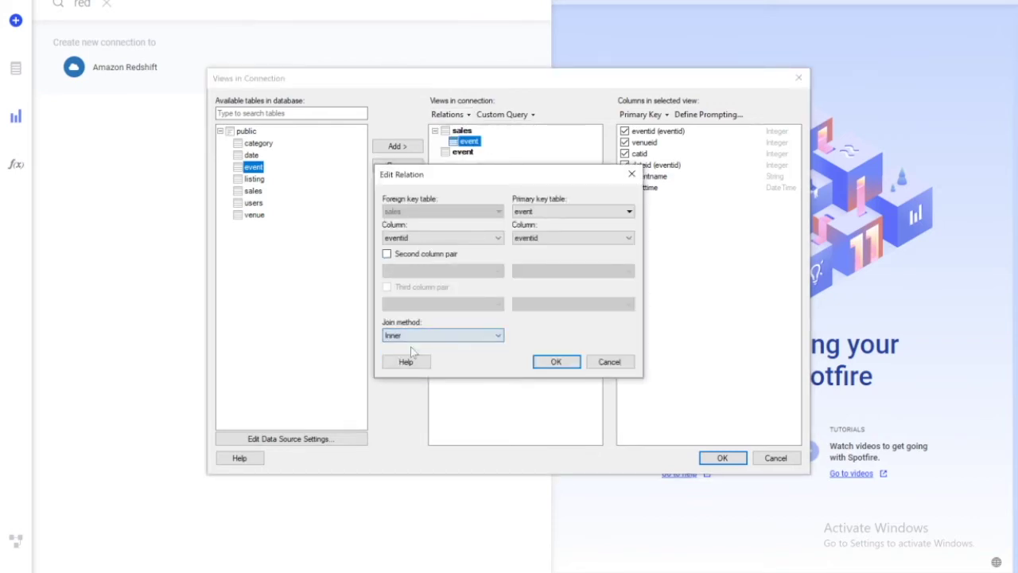
left_click(556, 363)
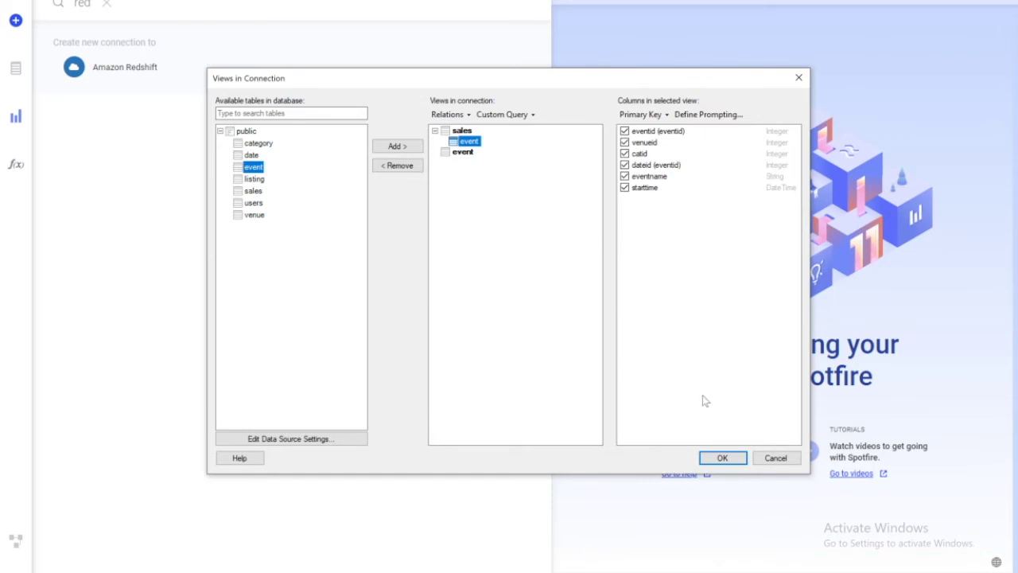
left_click(718, 459)
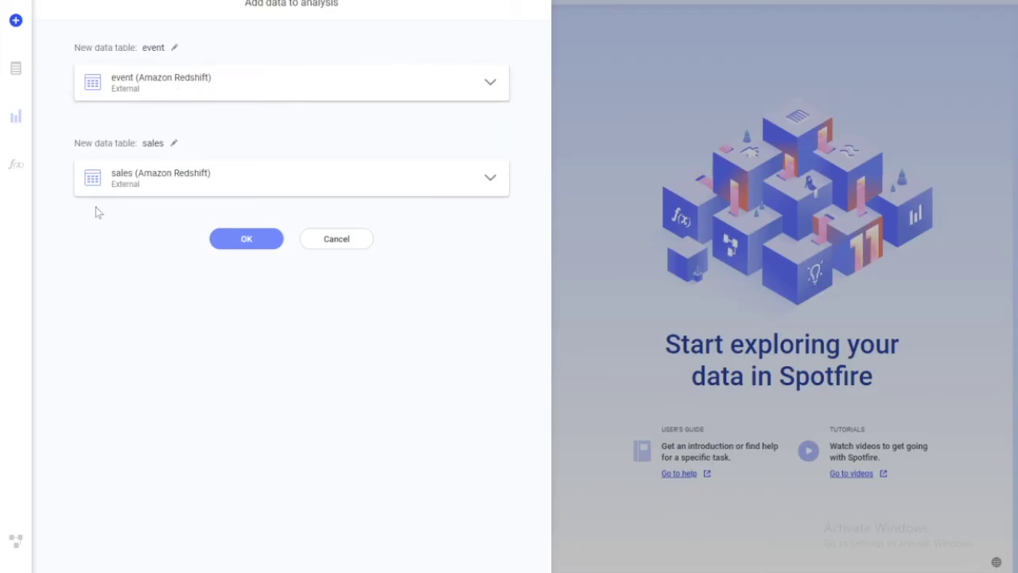
Keep the event table's loading mode External and add event and sales to the analysis.
left_click(156, 94)
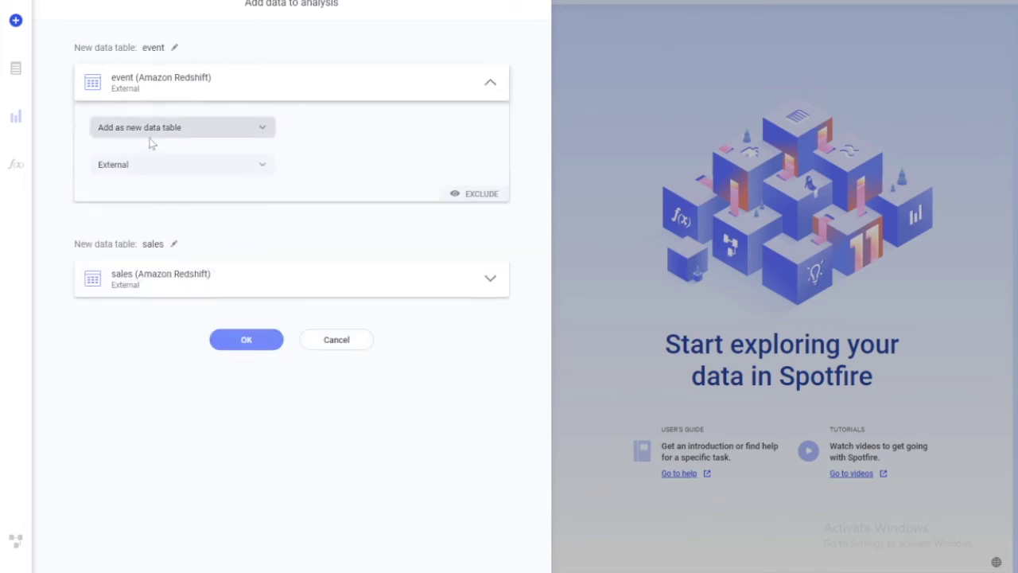
left_click(156, 174)
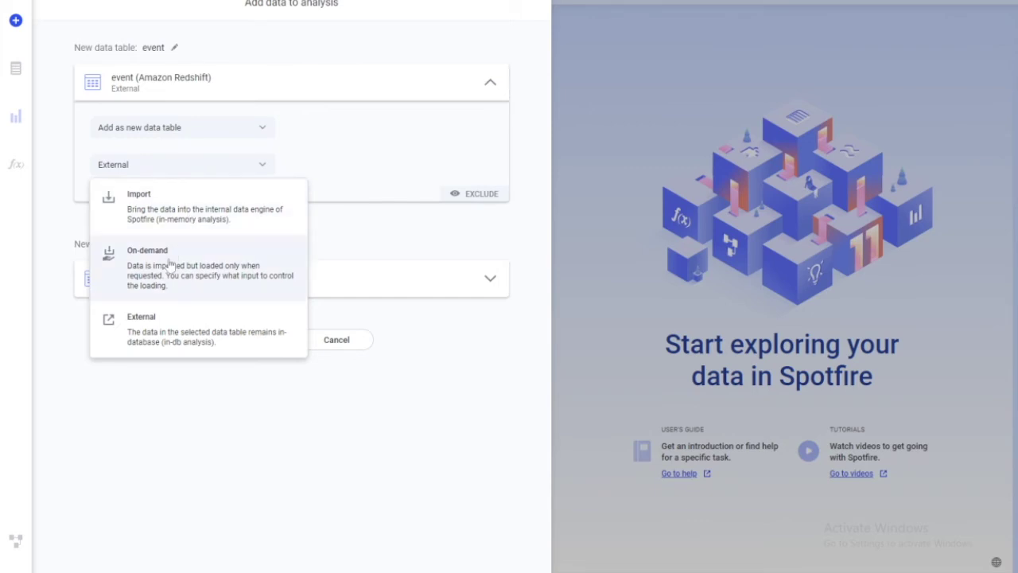
left_click(161, 340)
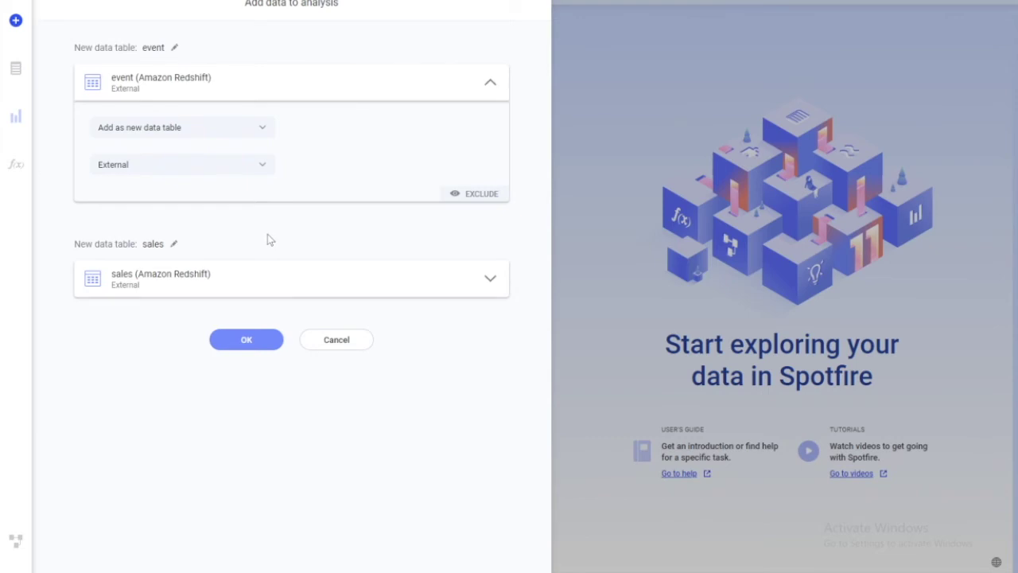
left_click(246, 341)
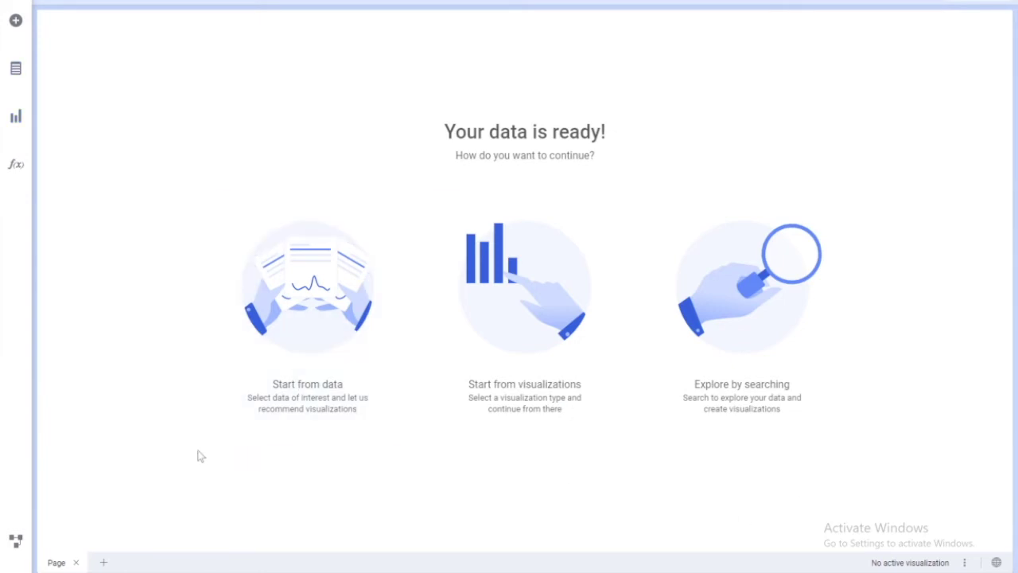
Create a table visualization and set its data table to sales.
left_click(16, 117)
left_click(82, 48)
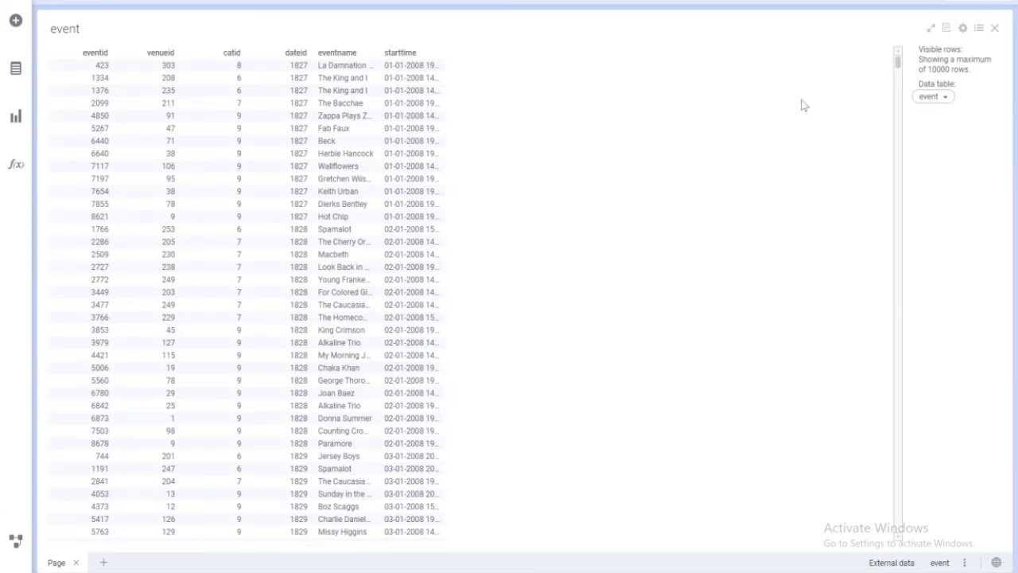
left_click(943, 96)
left_click(955, 116)
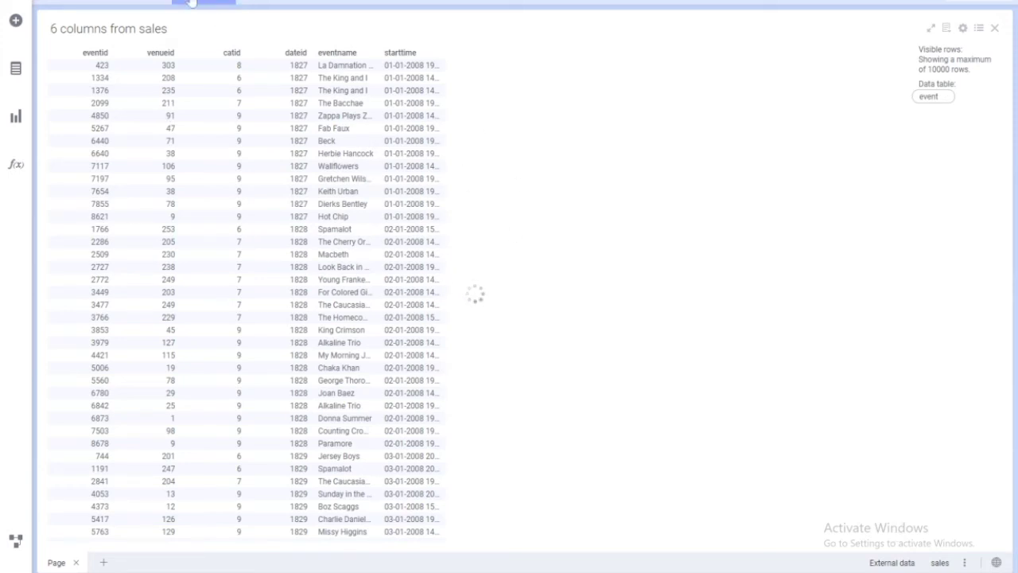
Open the Information Designer with Redshift data source type and select the public schema's sales table.
left_click(148, 7)
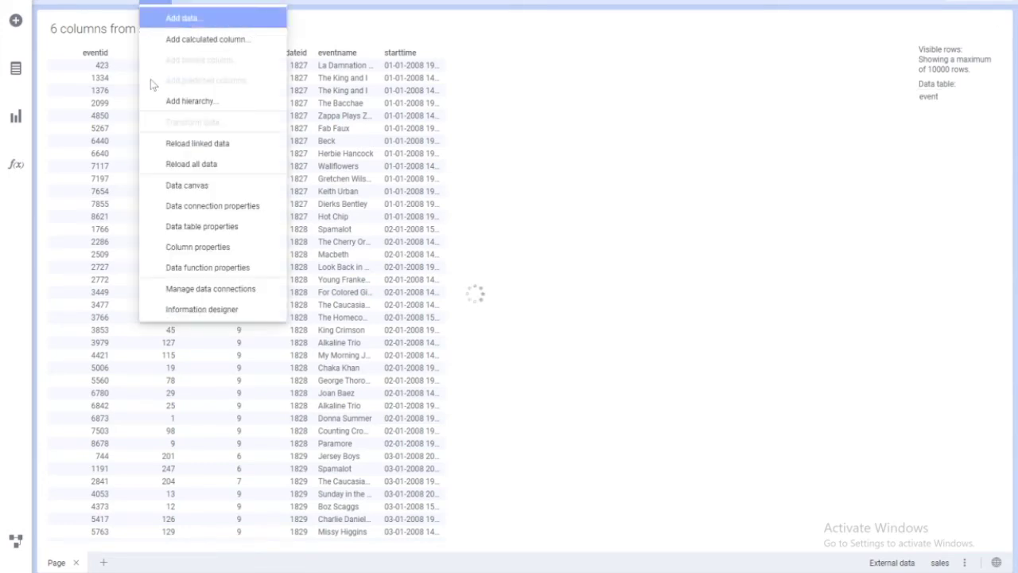
left_click(183, 309)
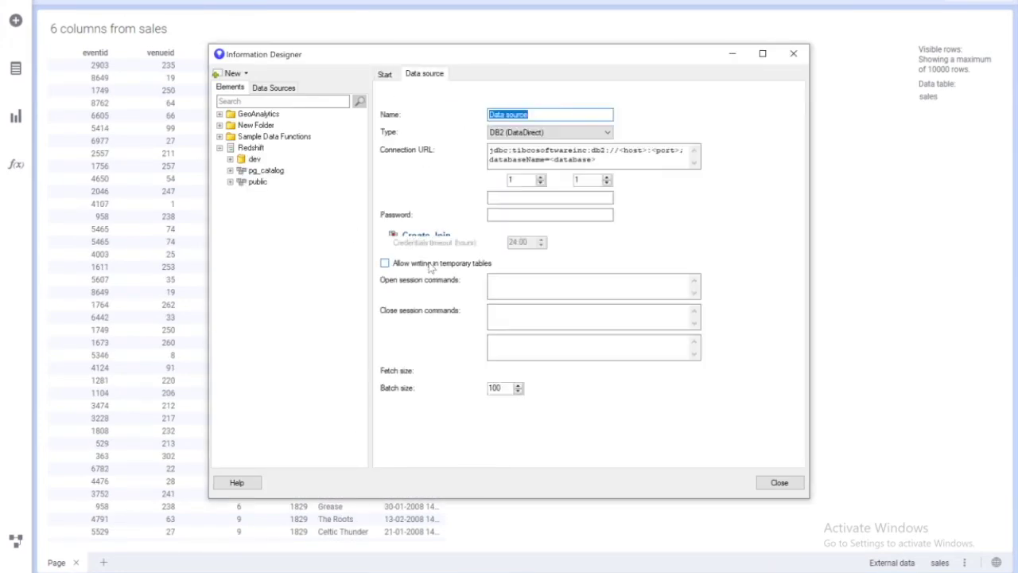
left_click(533, 132)
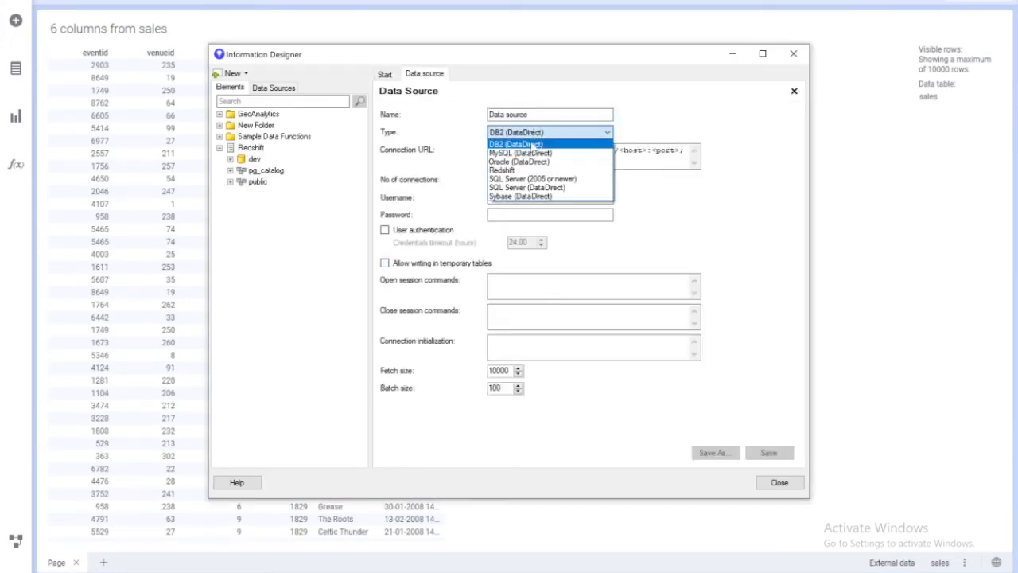
left_click(525, 171)
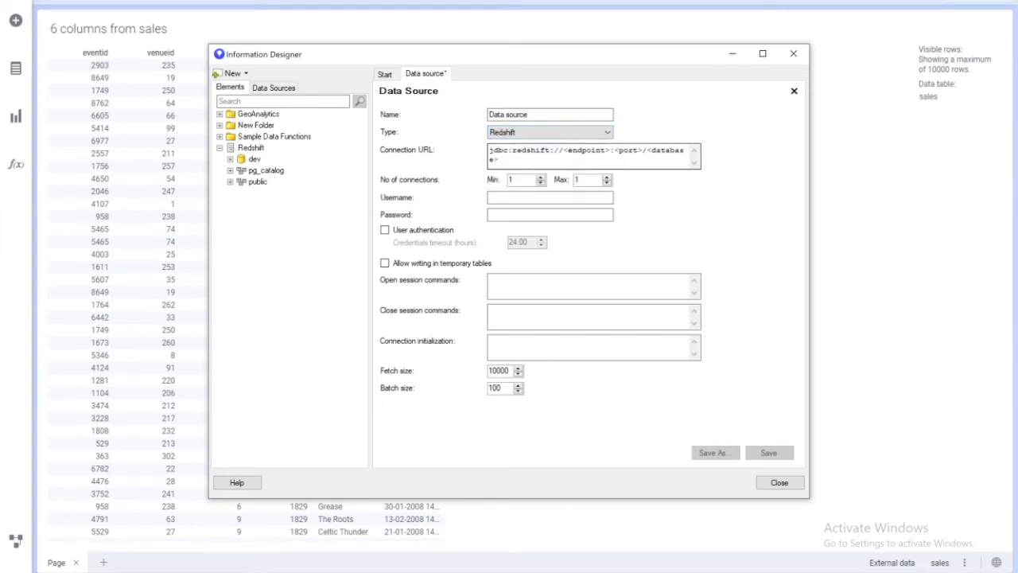
left_click_drag(563, 150, 610, 150)
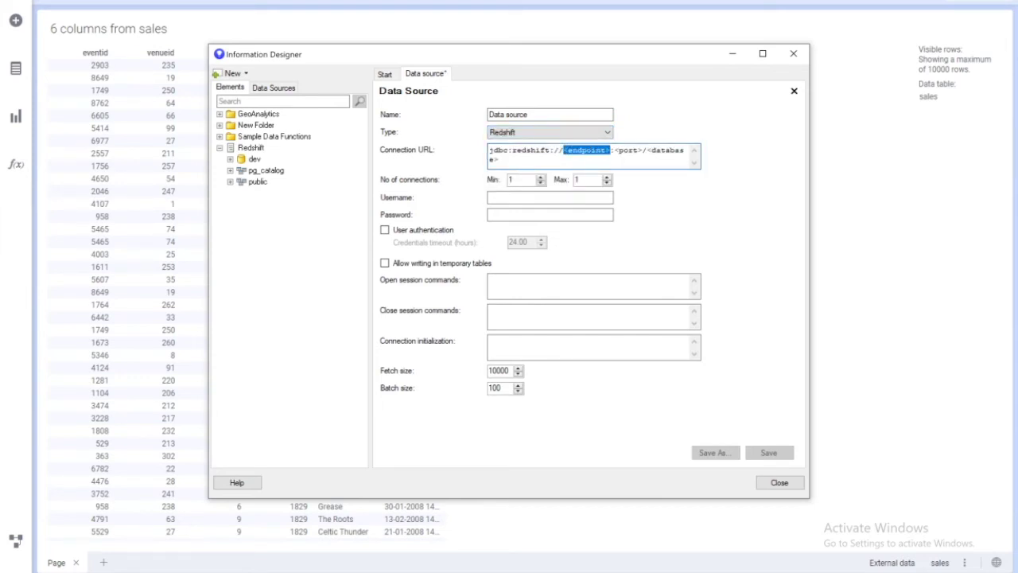
left_click(631, 150)
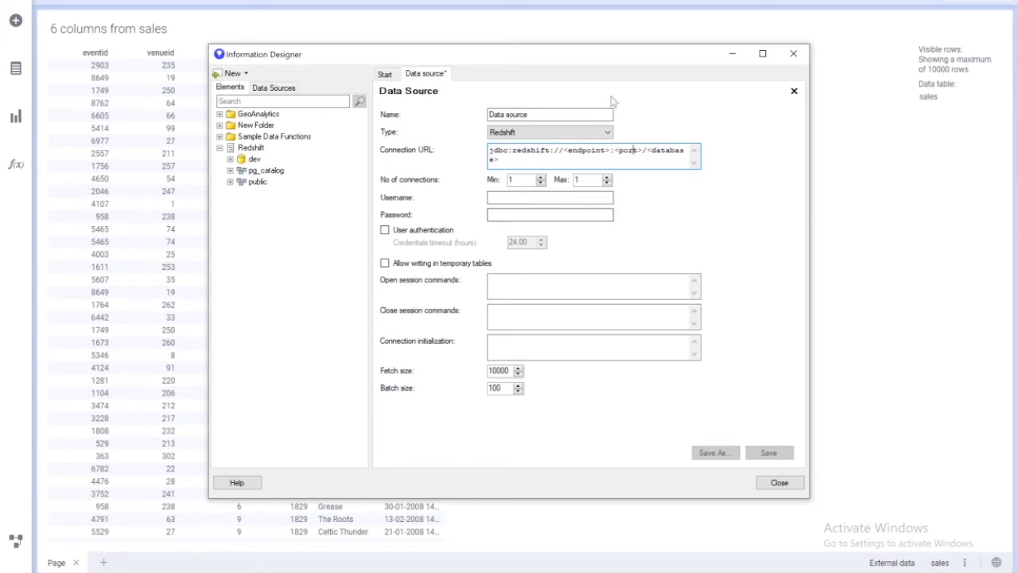
left_click(229, 181)
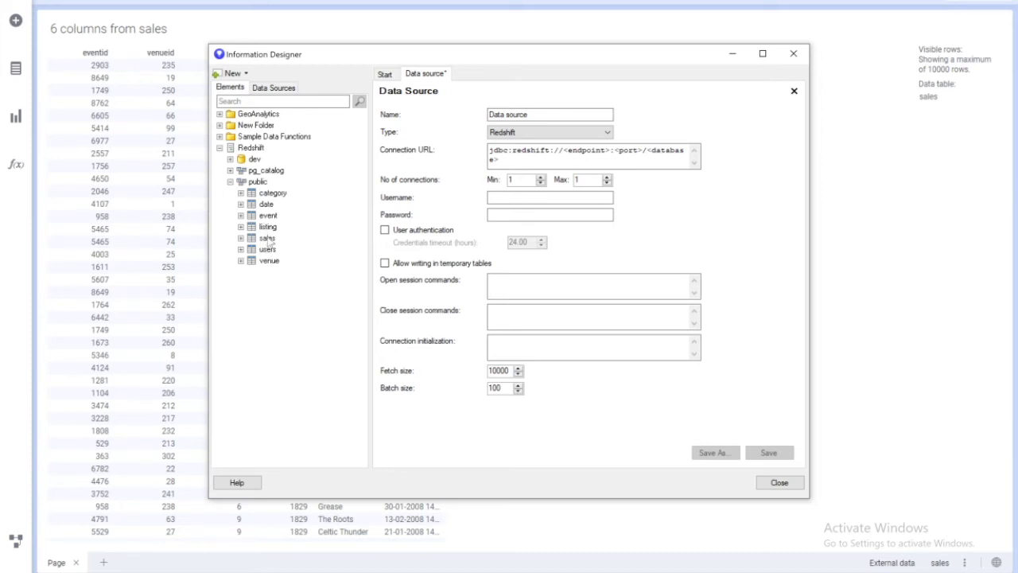
left_click(268, 239)
Create a default information model for the Redshift sales table in a library folder.
right_click(268, 239)
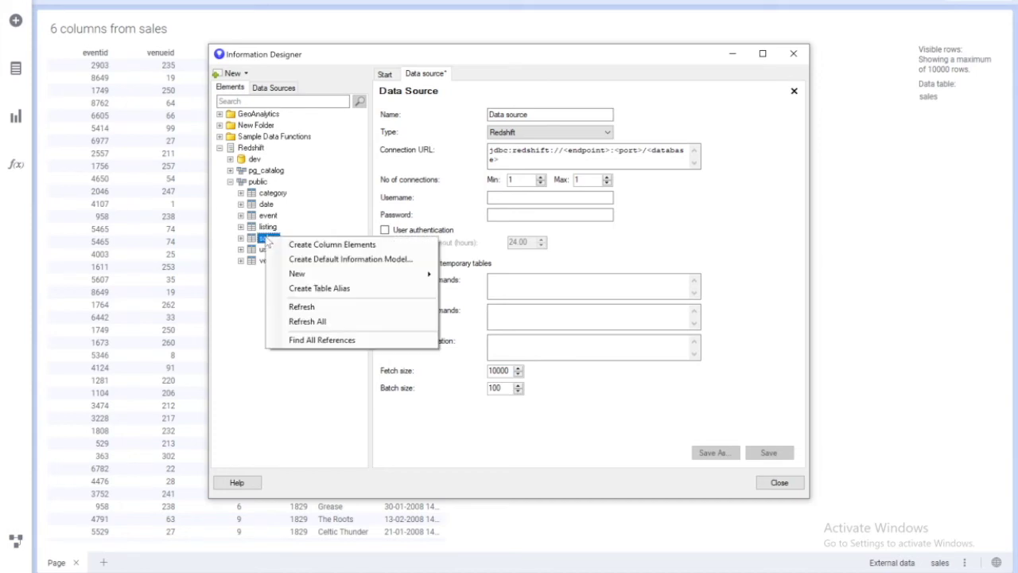
left_click(264, 240)
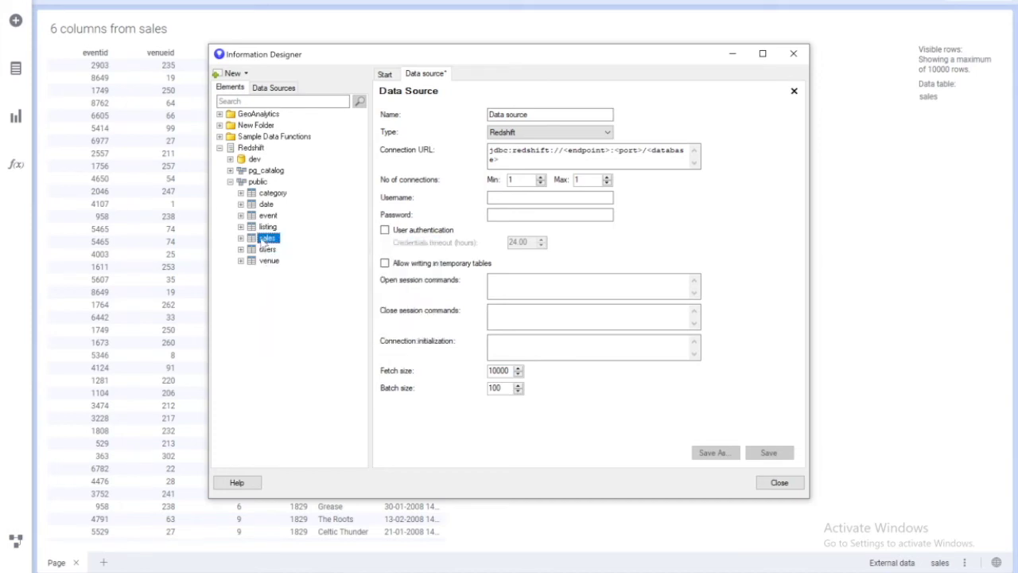
left_click(387, 75)
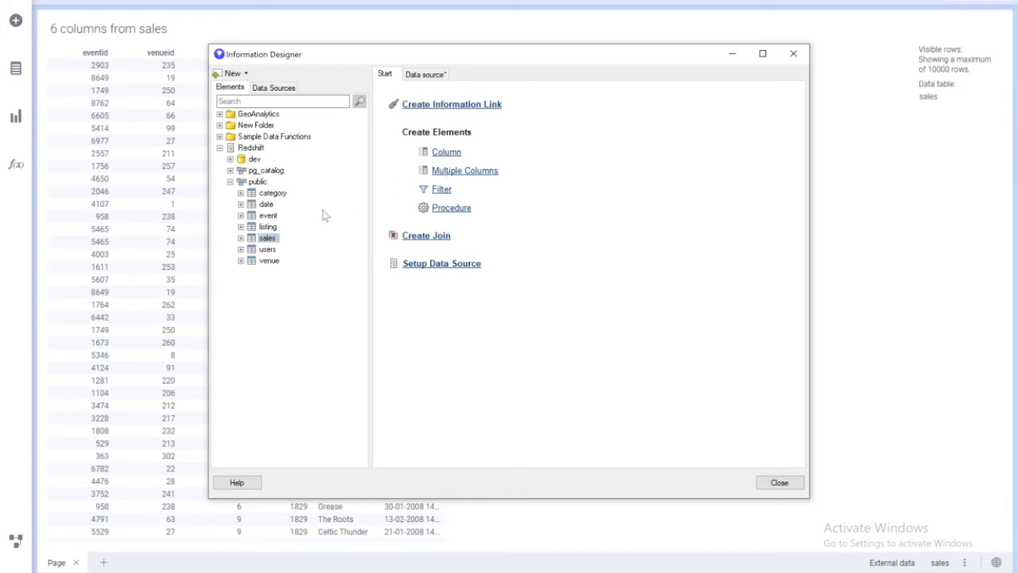
right_click(271, 241)
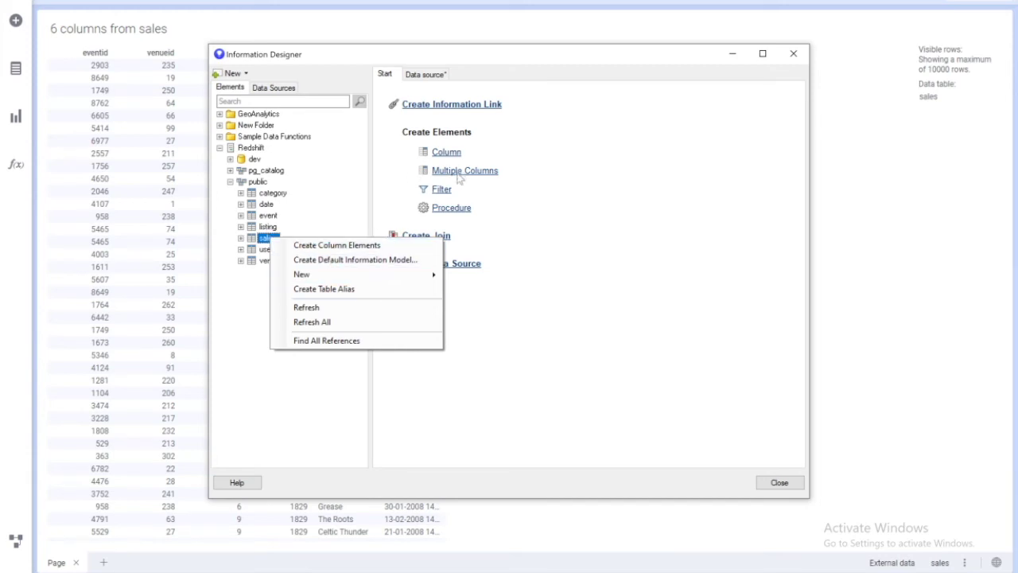
left_click(479, 390)
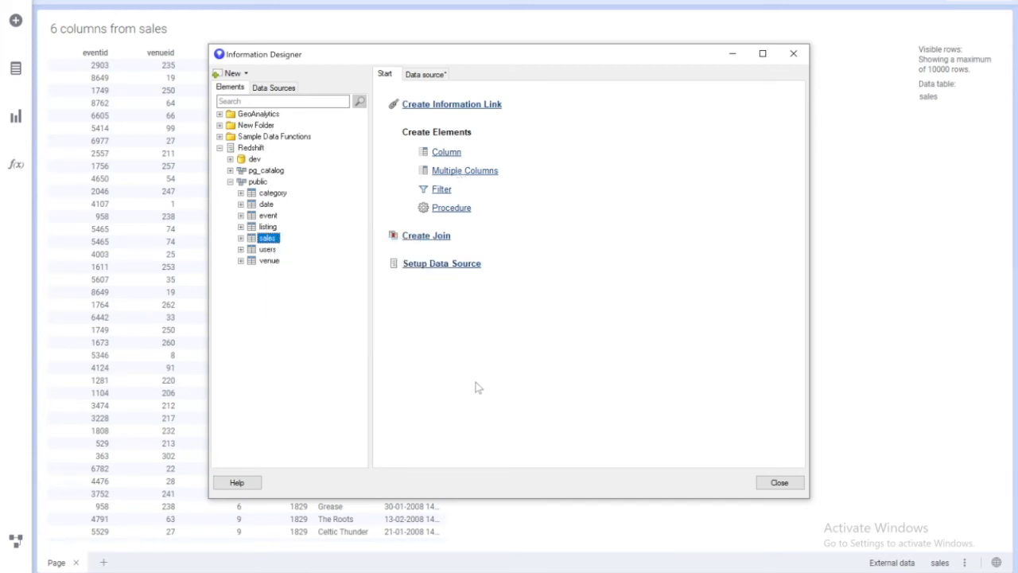
right_click(267, 240)
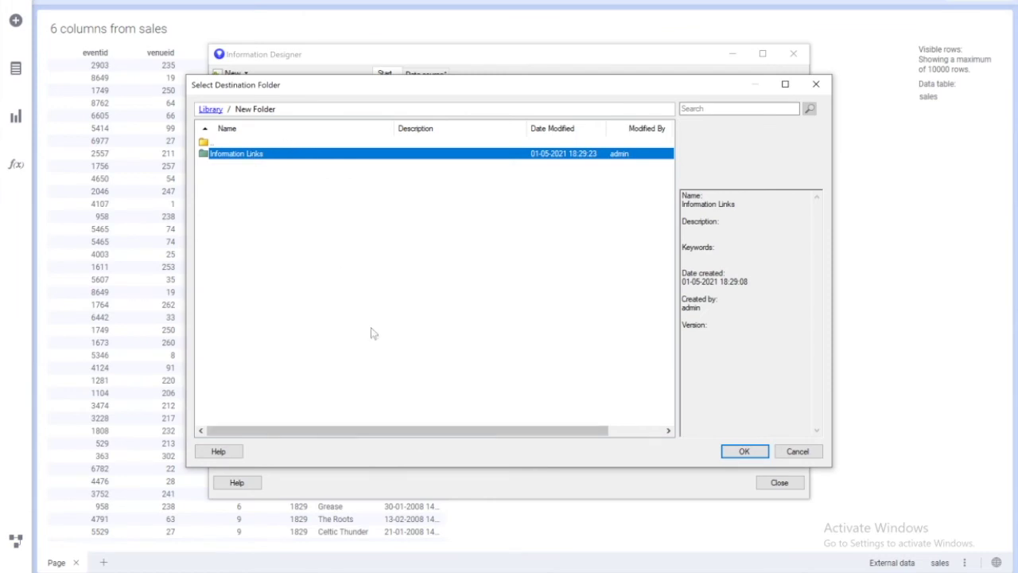
left_click(731, 452)
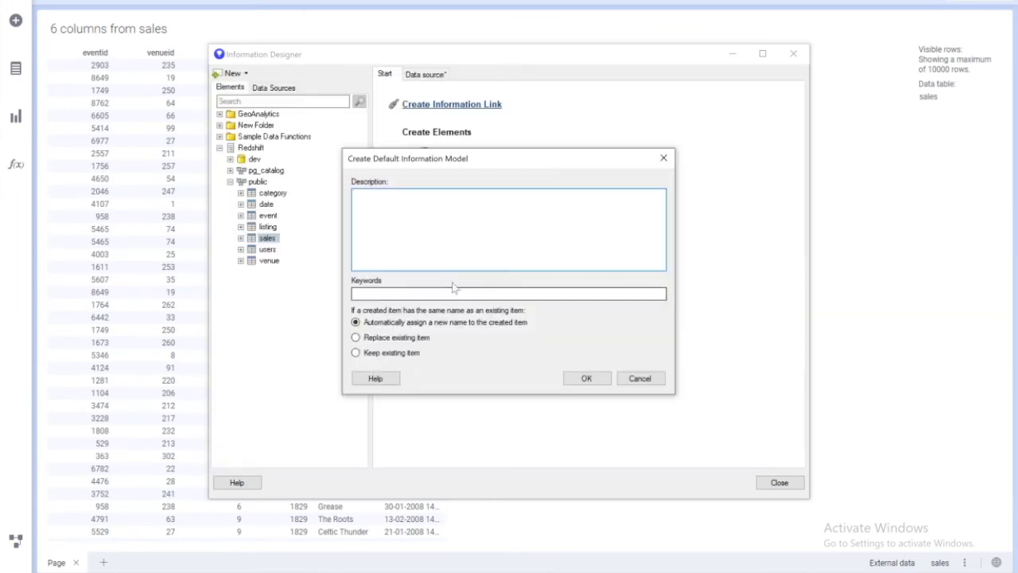
left_click(586, 378)
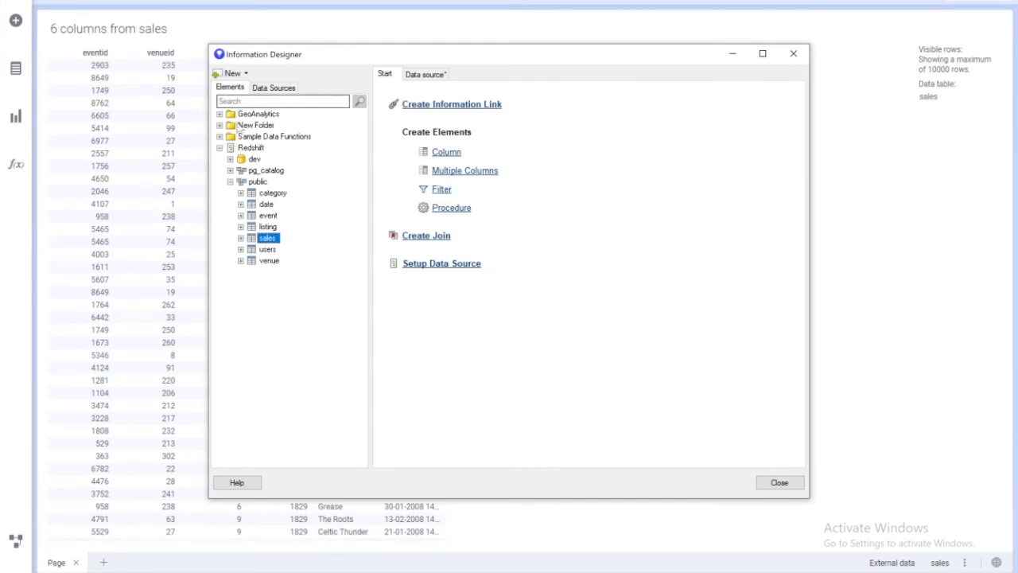
Find sales (2) under New Folder > Information Links and rename it sales_Info_Link.
left_click(220, 125)
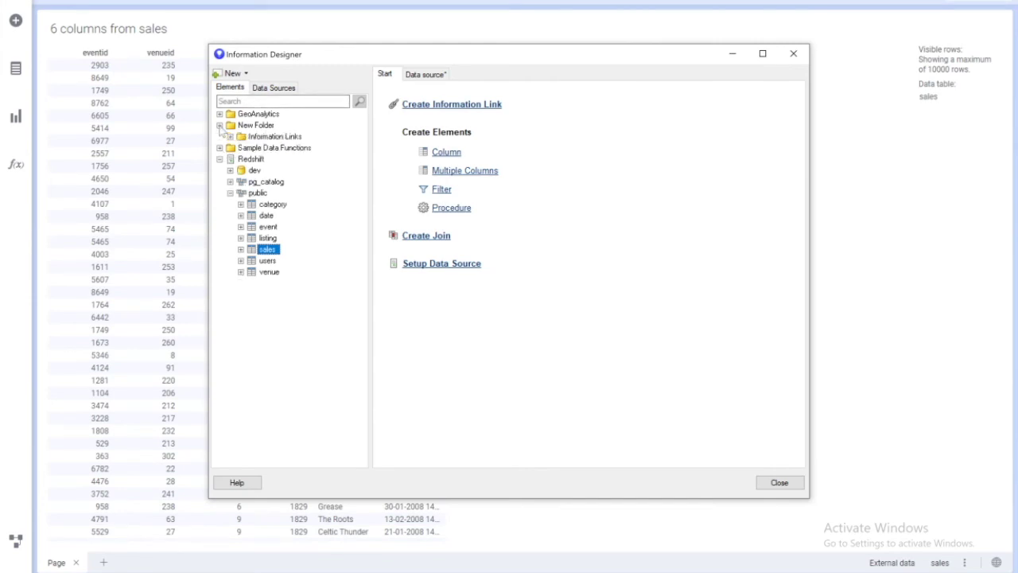
left_click(230, 136)
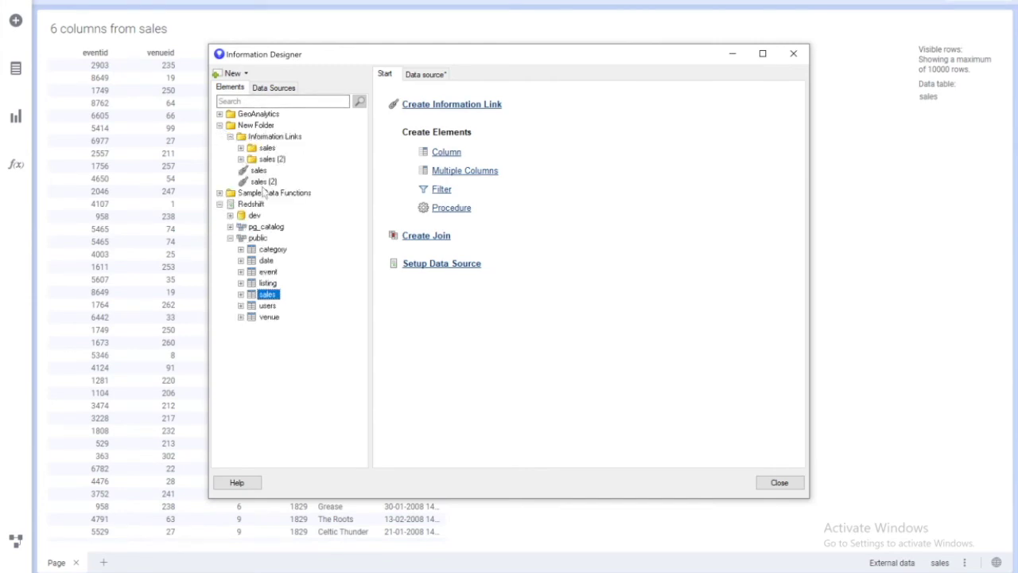
left_click(263, 183)
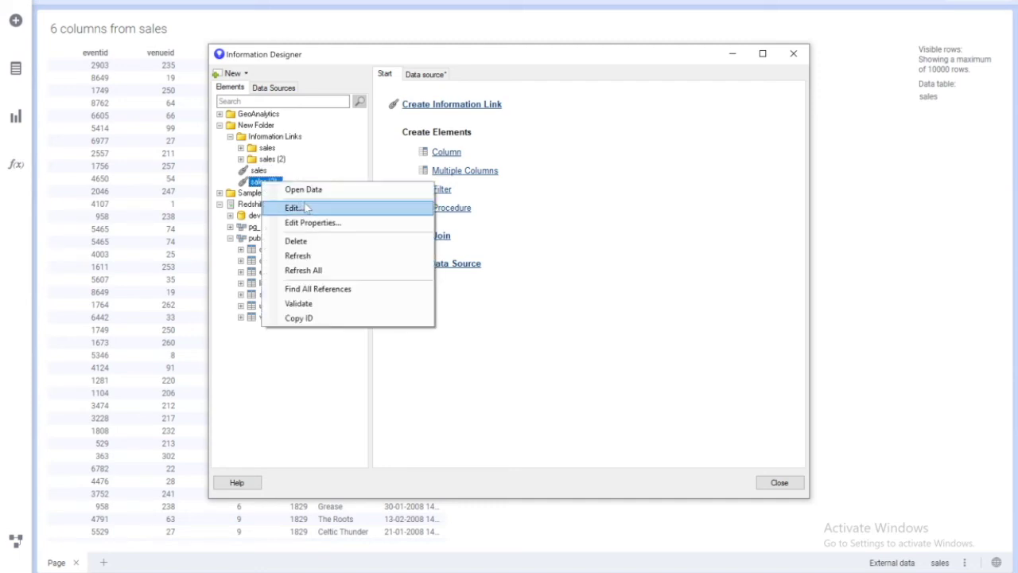
left_click(312, 224)
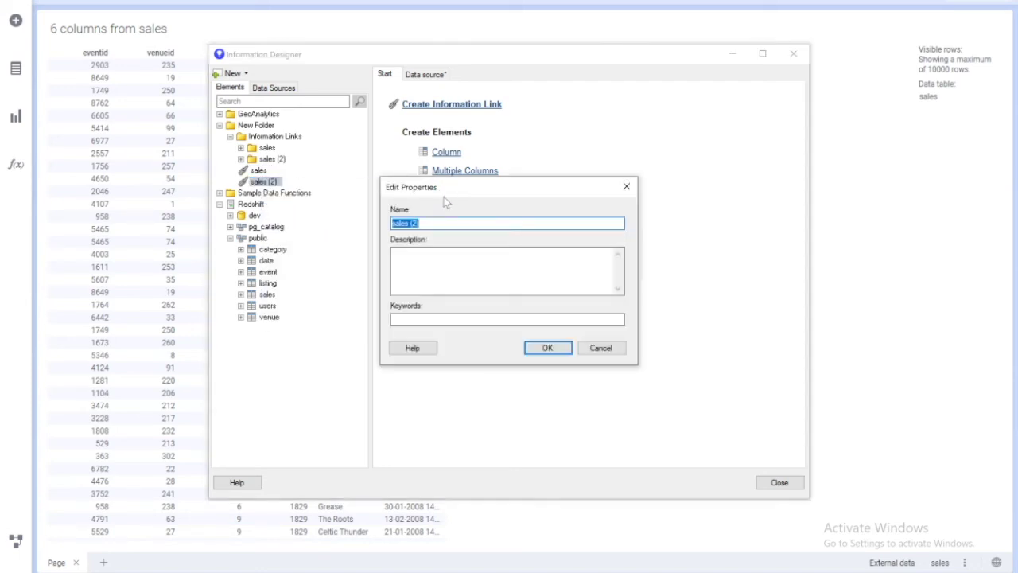
key("End")
key("BackSpace")
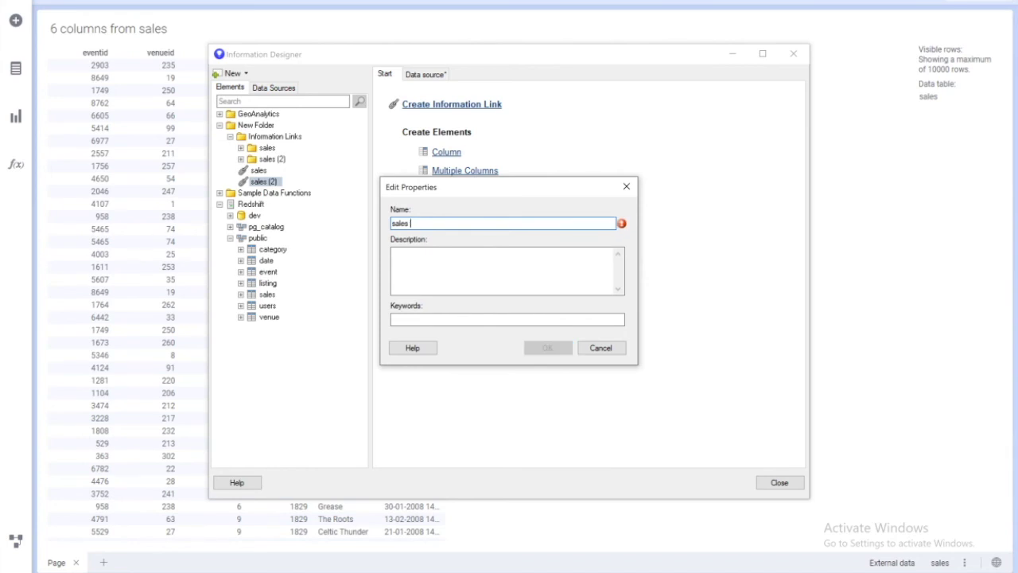
type("_Info_Link")
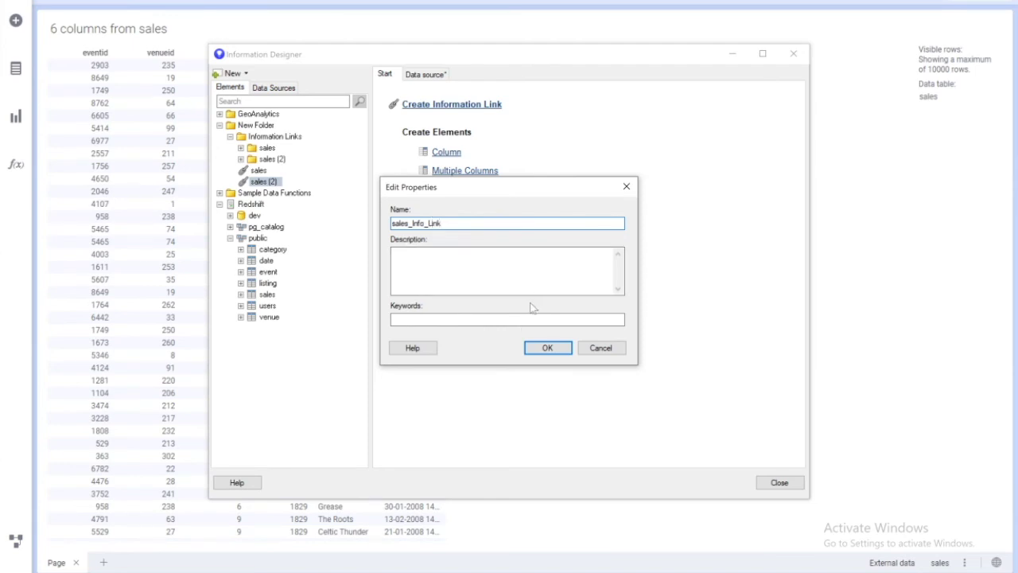
left_click(547, 351)
left_click(547, 350)
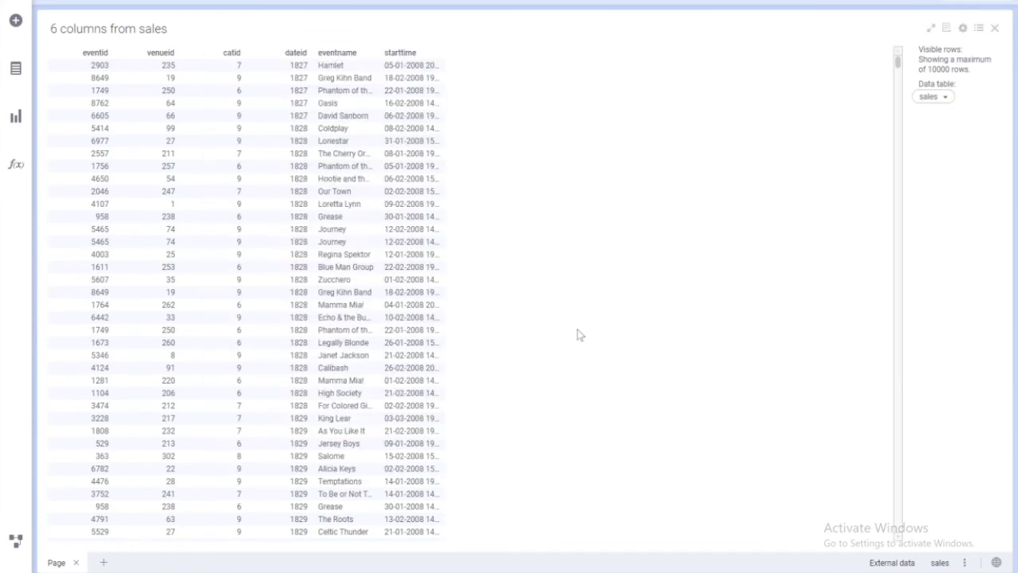
Browse the Spotfire library to New Folder > Information Links and select sales_Info_Link.
left_click(16, 21)
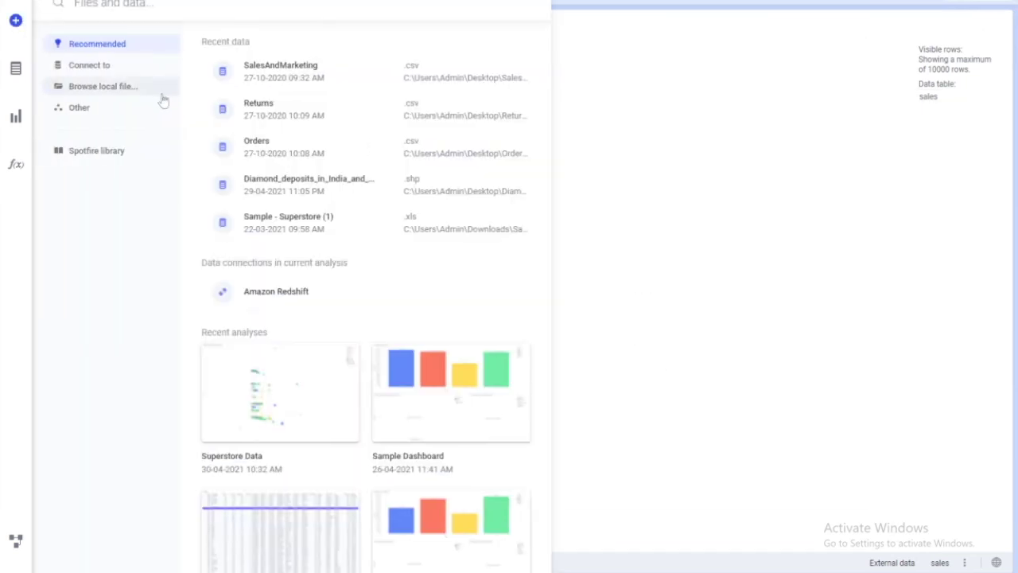
left_click(97, 151)
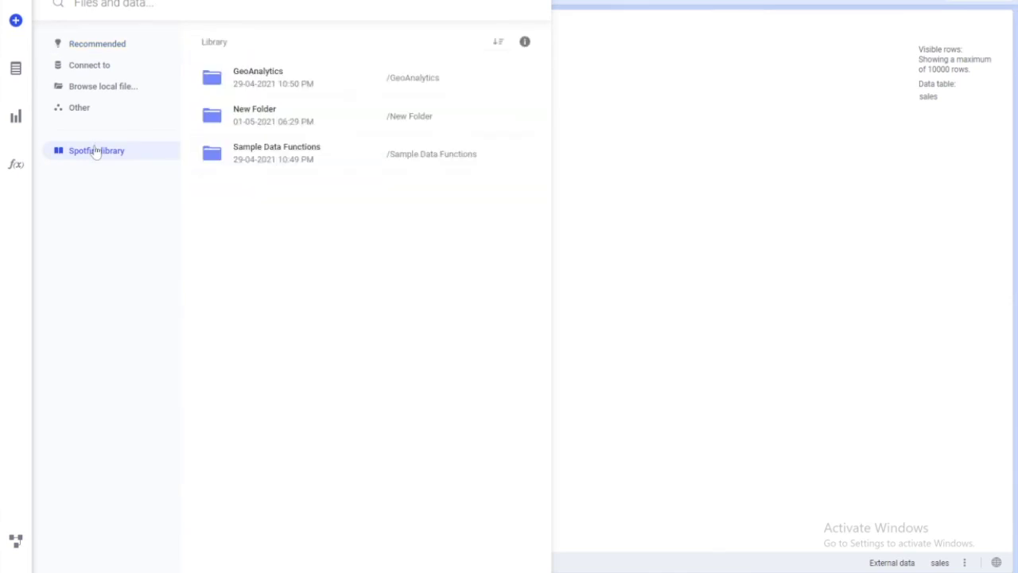
left_click(271, 117)
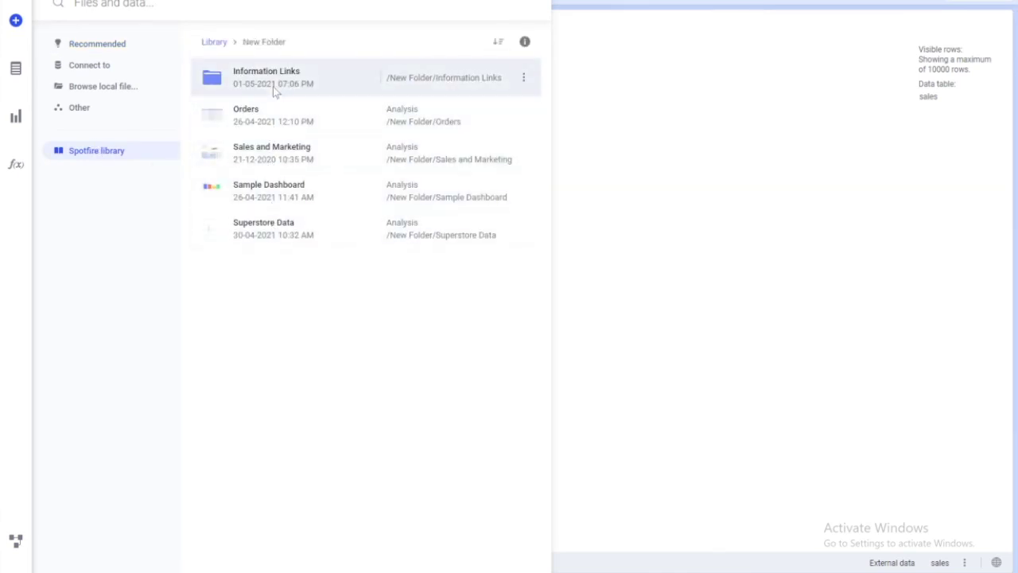
left_click(273, 85)
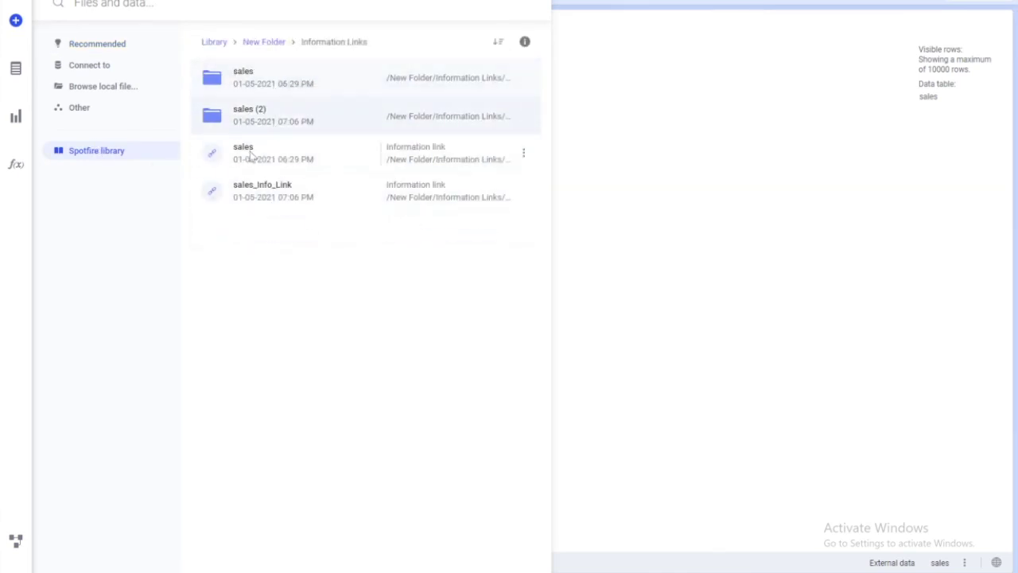
left_click(275, 197)
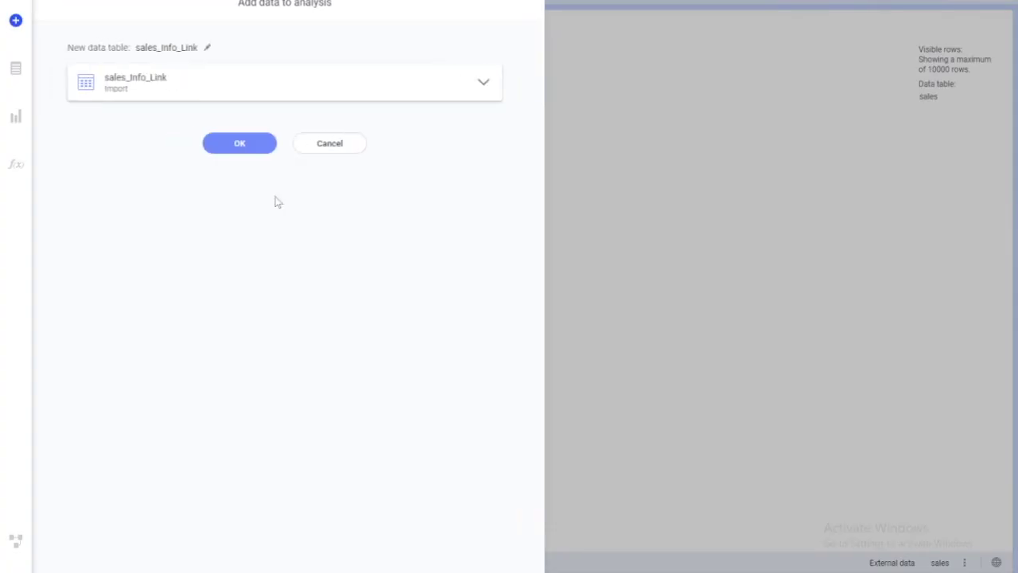
Keep Import as the load method and add sales_Info_Link to the analysis.
left_click(191, 96)
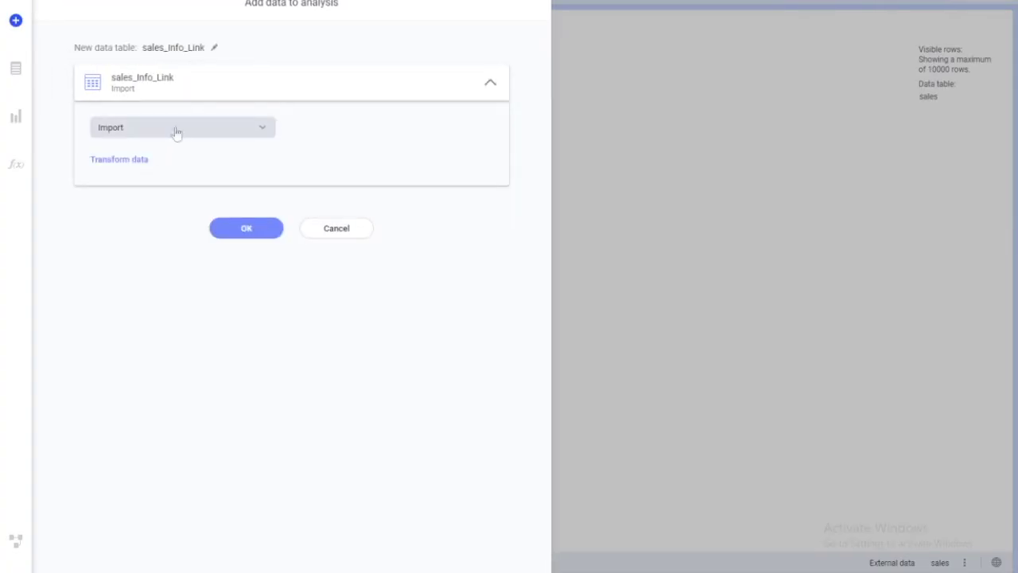
left_click(176, 132)
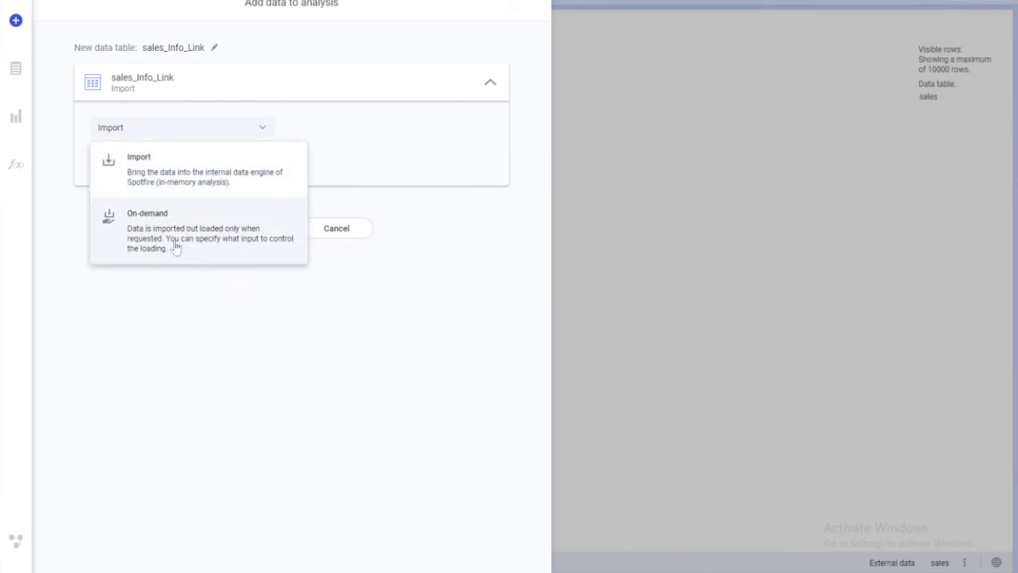
left_click(327, 337)
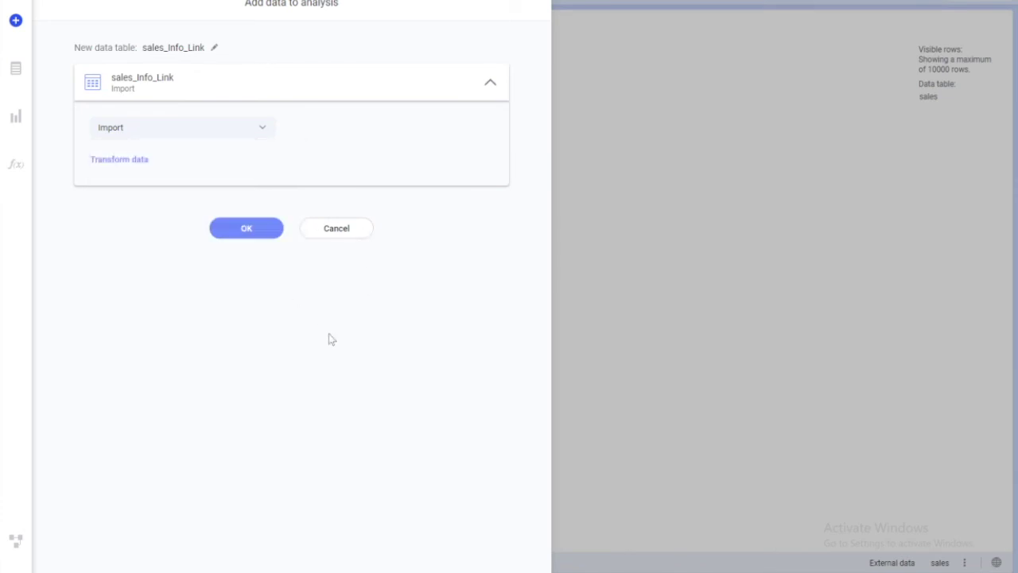
left_click(184, 131)
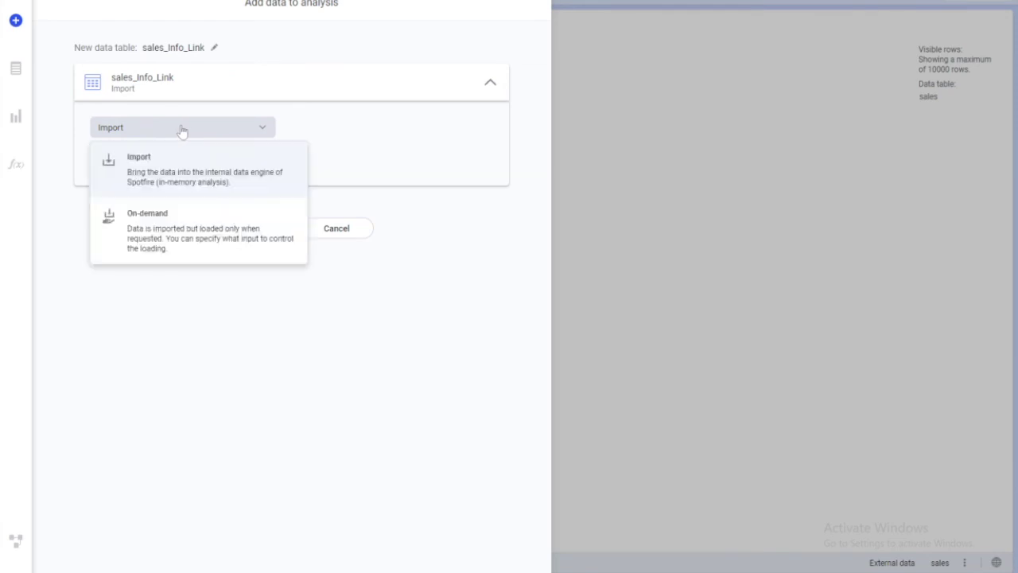
left_click(133, 315)
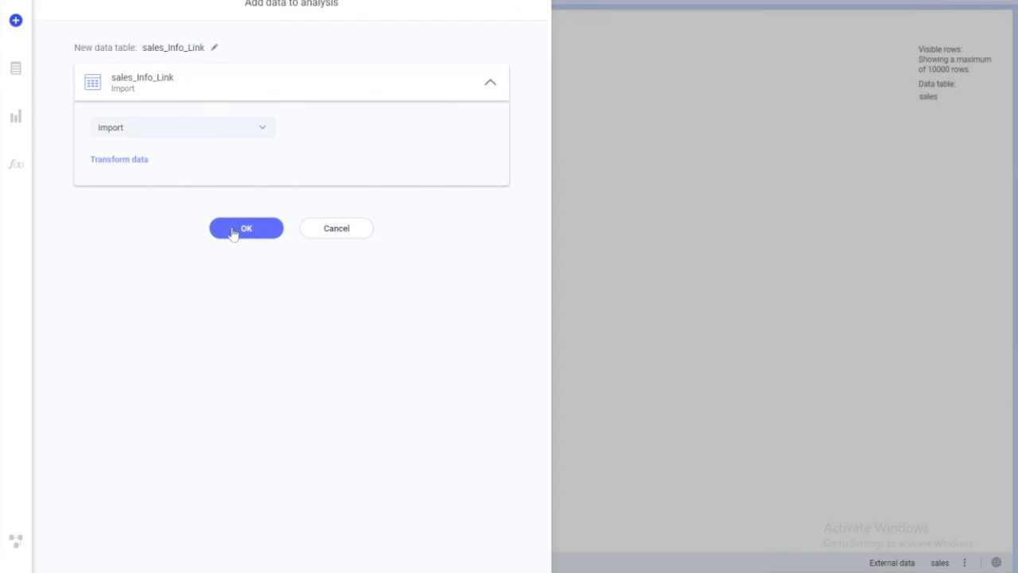
left_click(232, 228)
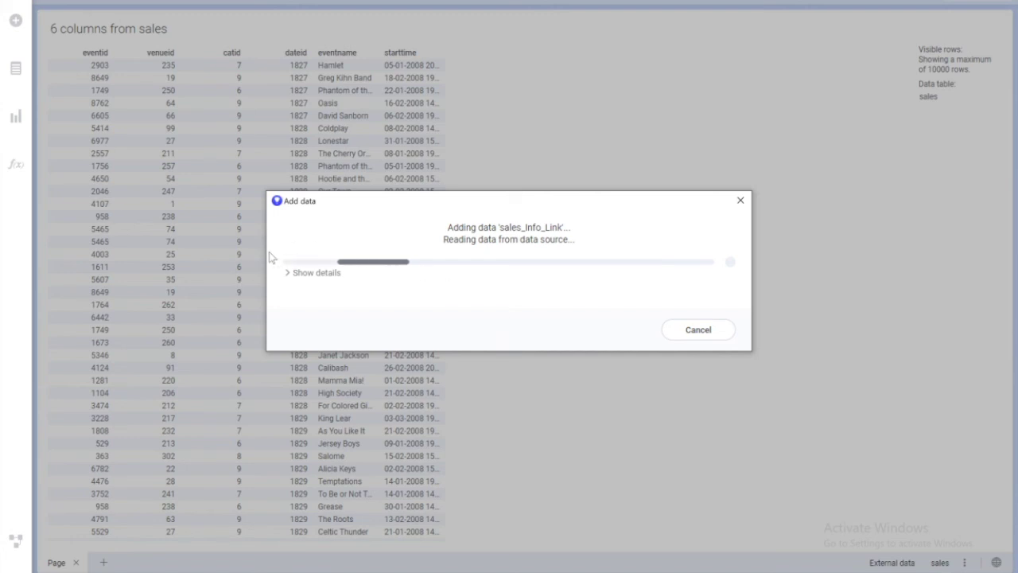
Let sales_Info_Link finish loading, close the Data in analysis list, and add a new page.
left_click(312, 272)
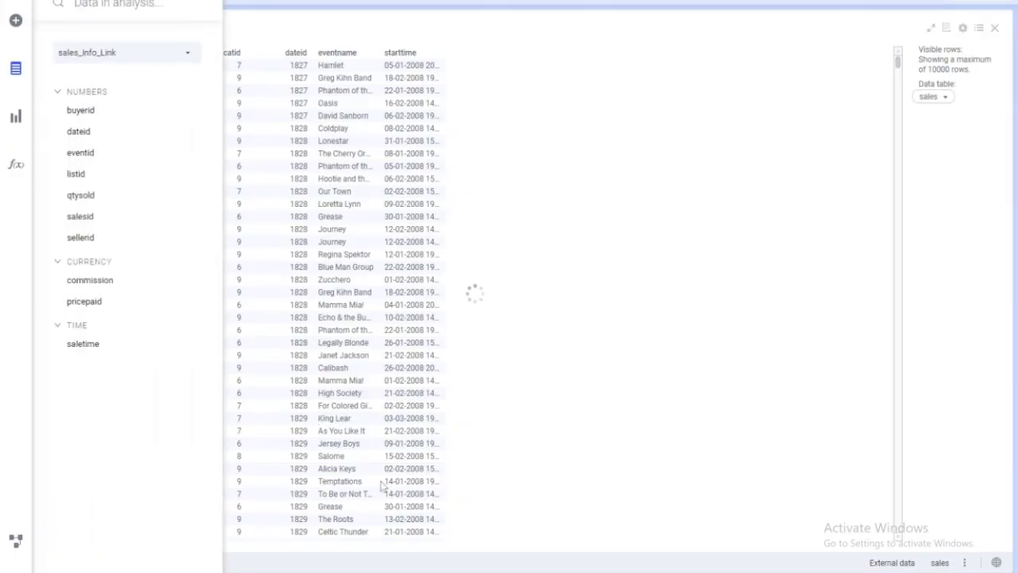
left_click(581, 348)
double_click(103, 563)
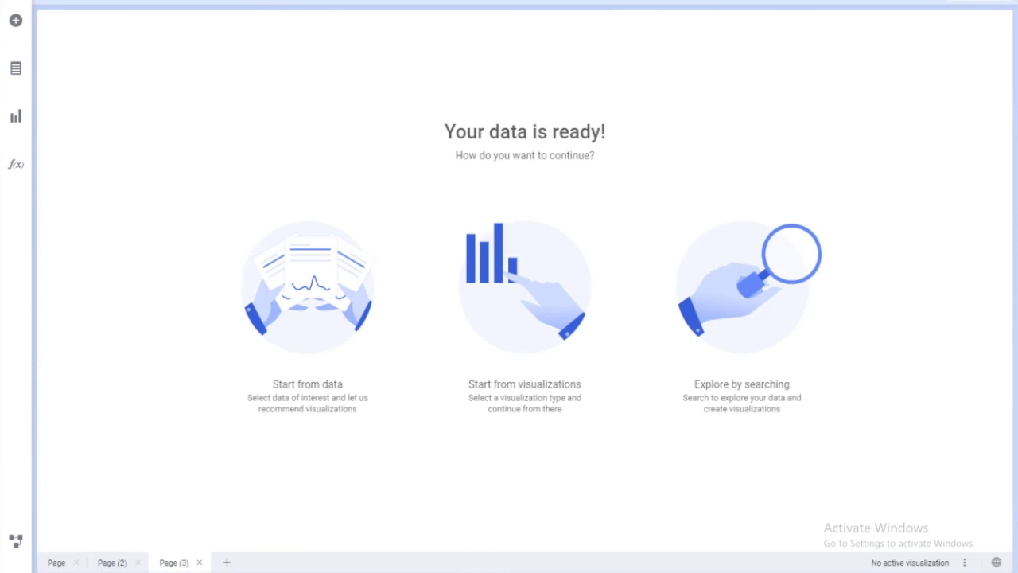
left_click(16, 70)
Set the Page (3) table's data table to sales_Info_Link and mark several rows.
left_click(78, 149)
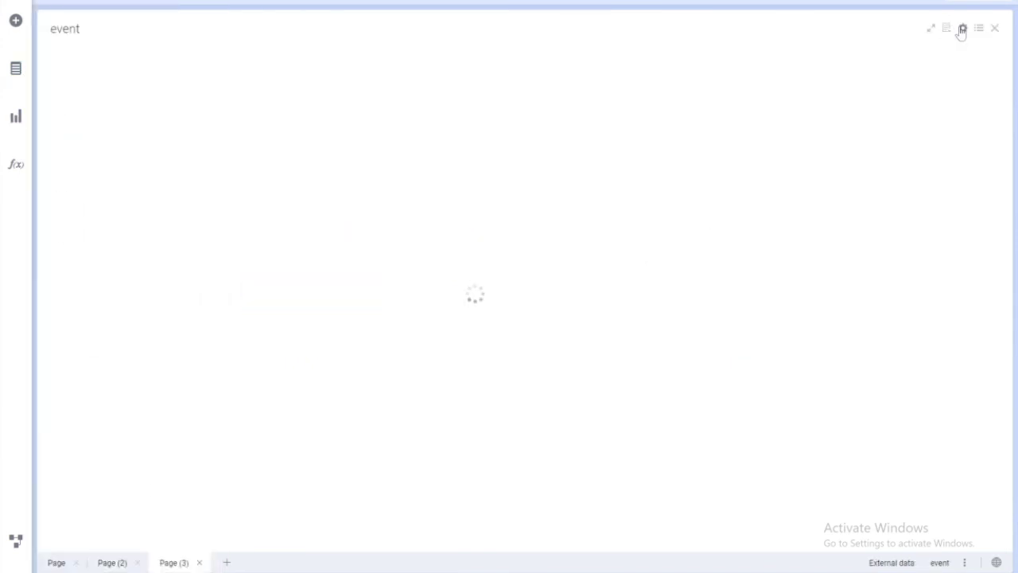
left_click(961, 29)
left_click(343, 169)
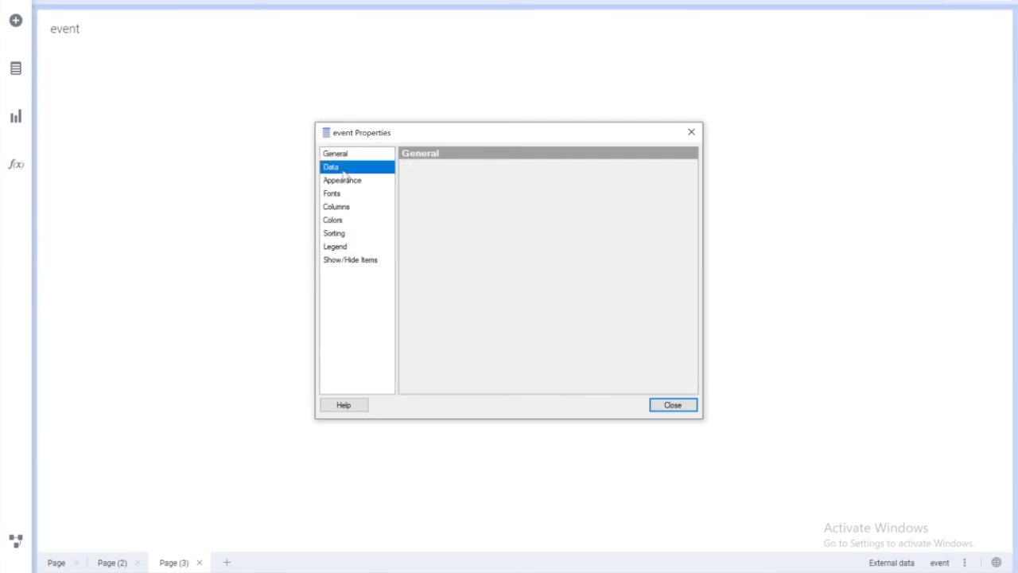
left_click(436, 182)
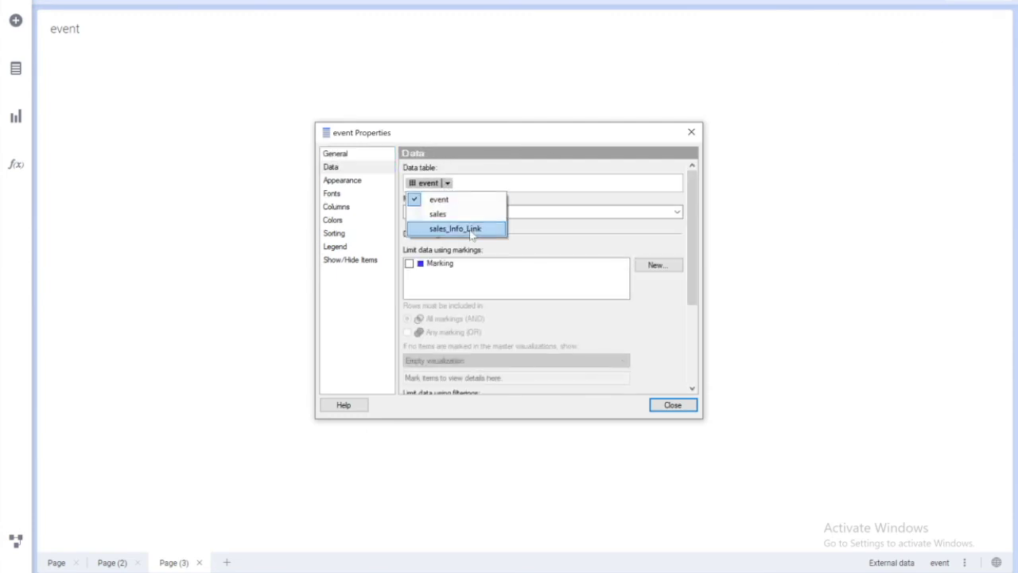
left_click(470, 229)
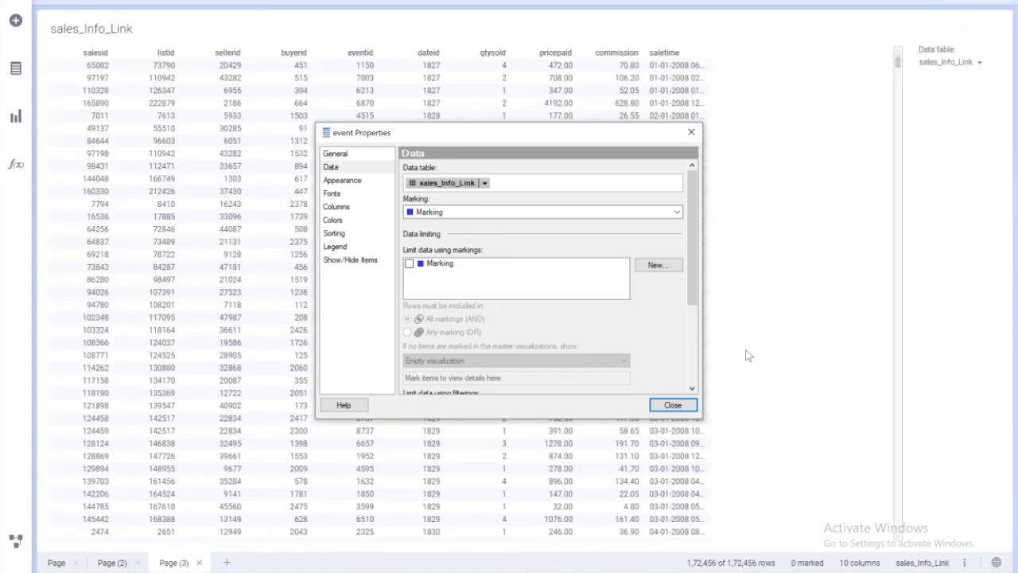
left_click(673, 406)
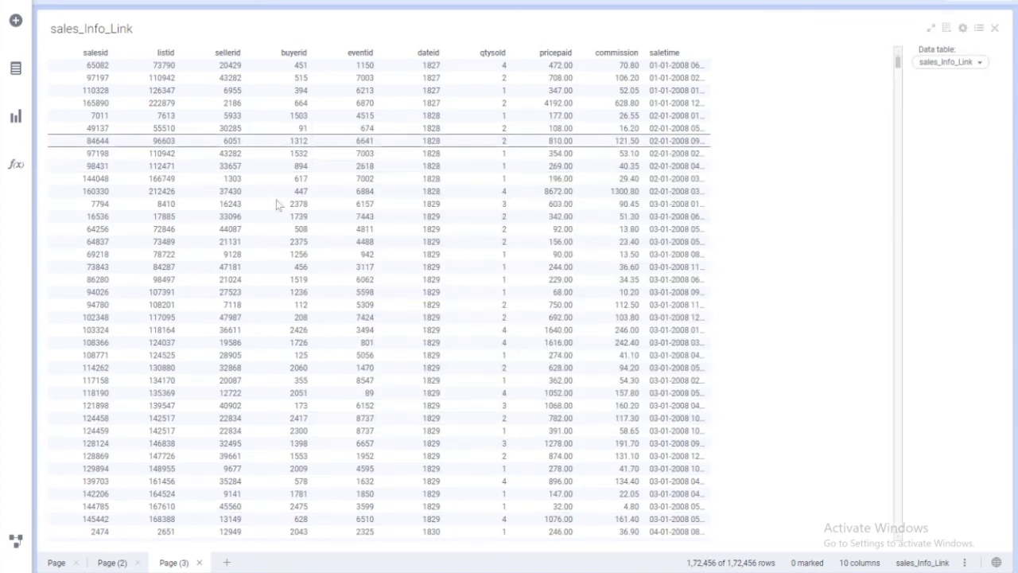
left_click_drag(327, 222, 470, 531)
Switch the table to a bar chart of qtysold, then go back to the first page.
right_click(327, 223)
mouse_move(390, 431)
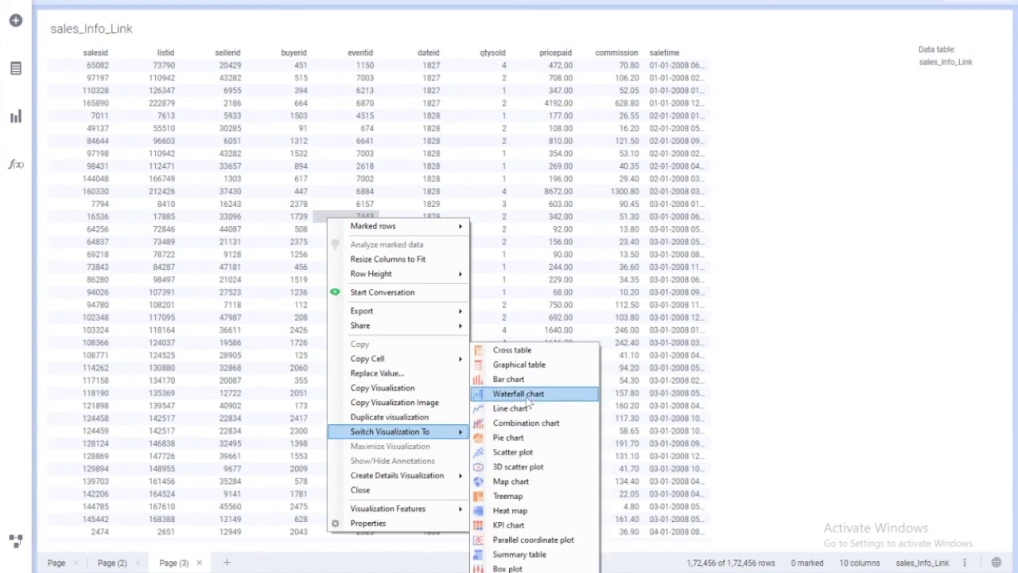
left_click(533, 389)
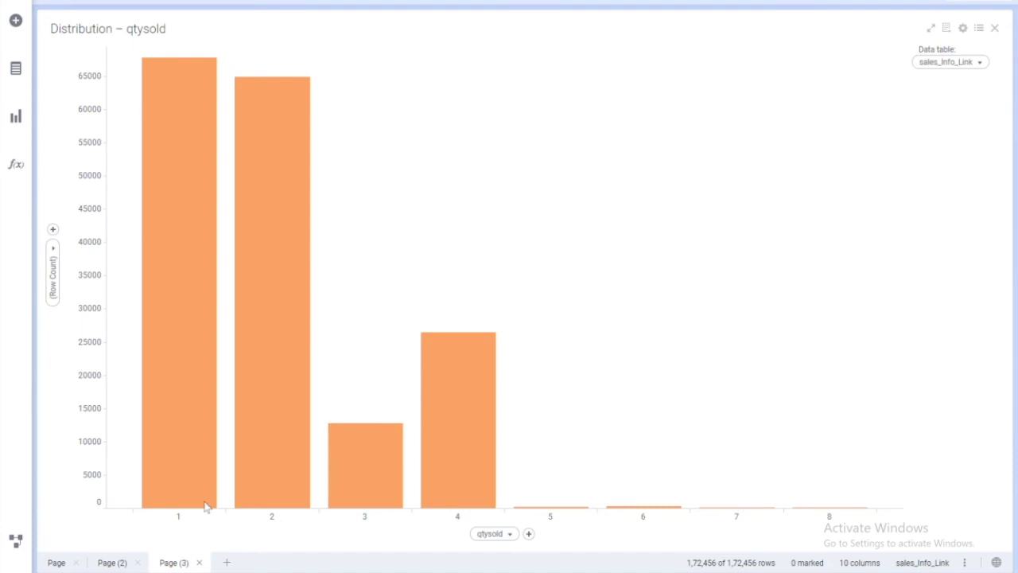
mouse_move(549, 147)
left_click(58, 562)
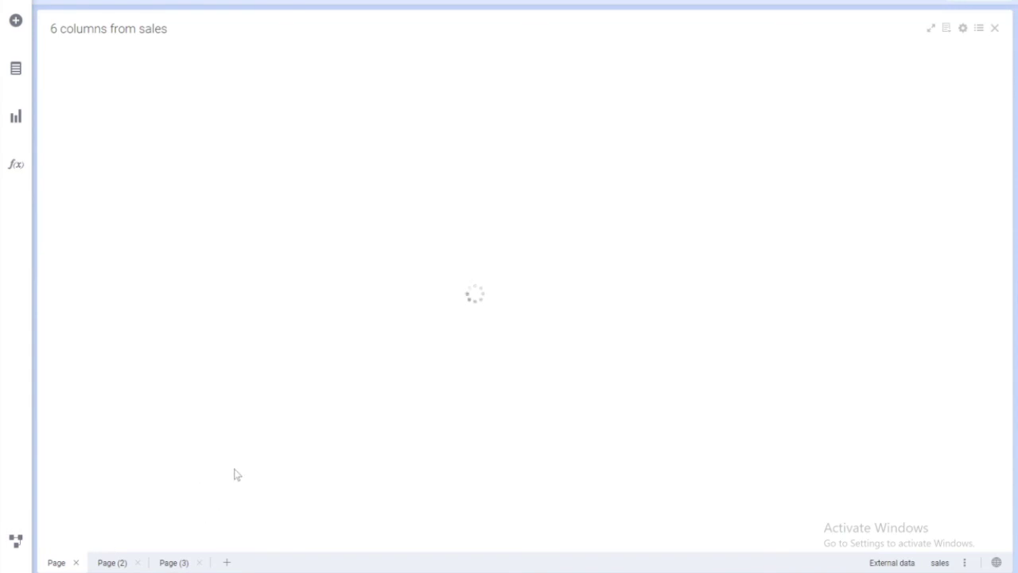